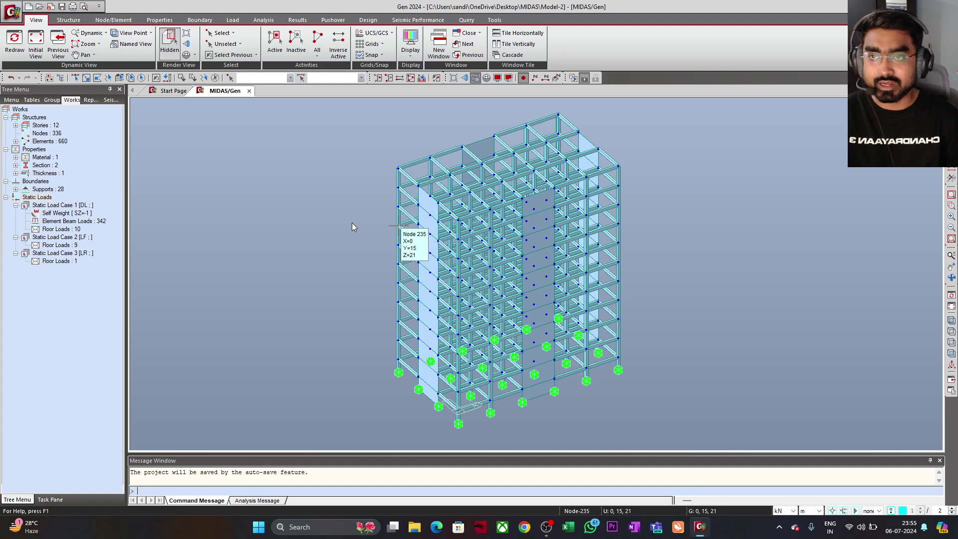
Add a static load case named EQX with type Earthquake (E).
{"action": "left_click", "coordinate": [233, 20]}
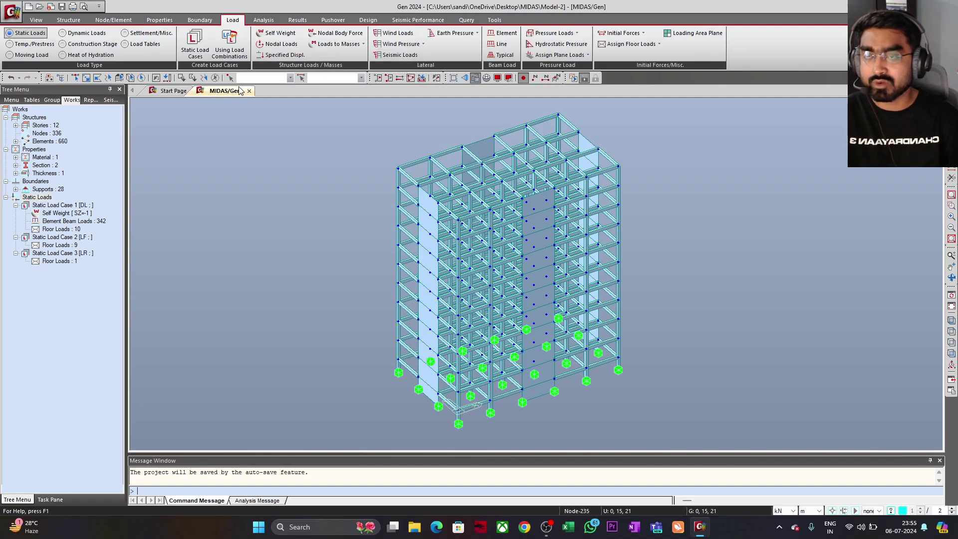
{"action": "left_click", "coordinate": [198, 55]}
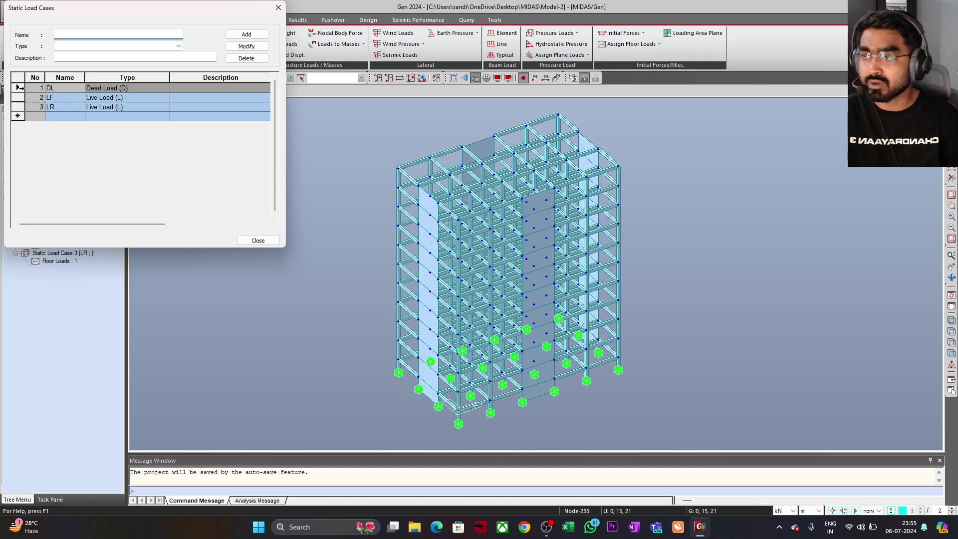
{"action": "left_click_drag", "start_coordinate": [20, 87], "coordinate": [20, 112]}
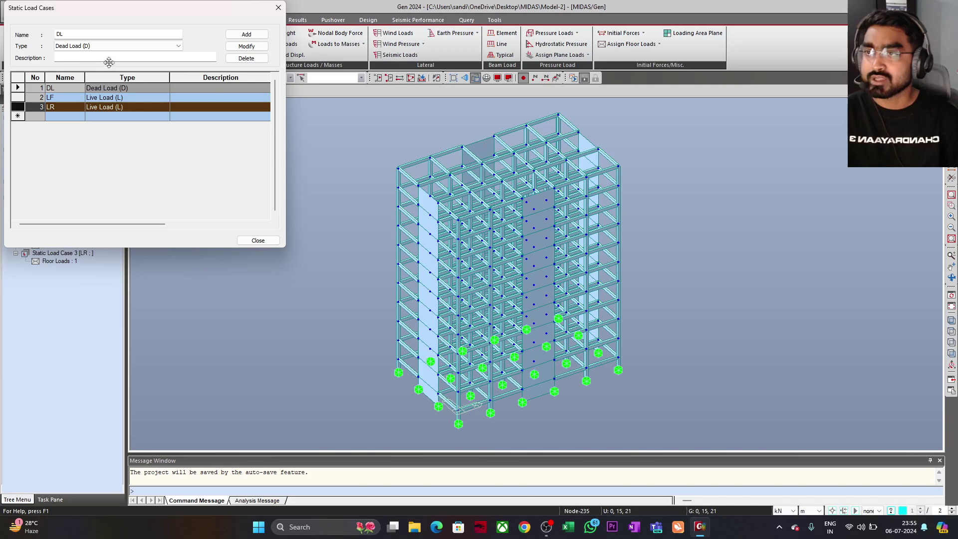
{"action": "double_click", "coordinate": [60, 34]}
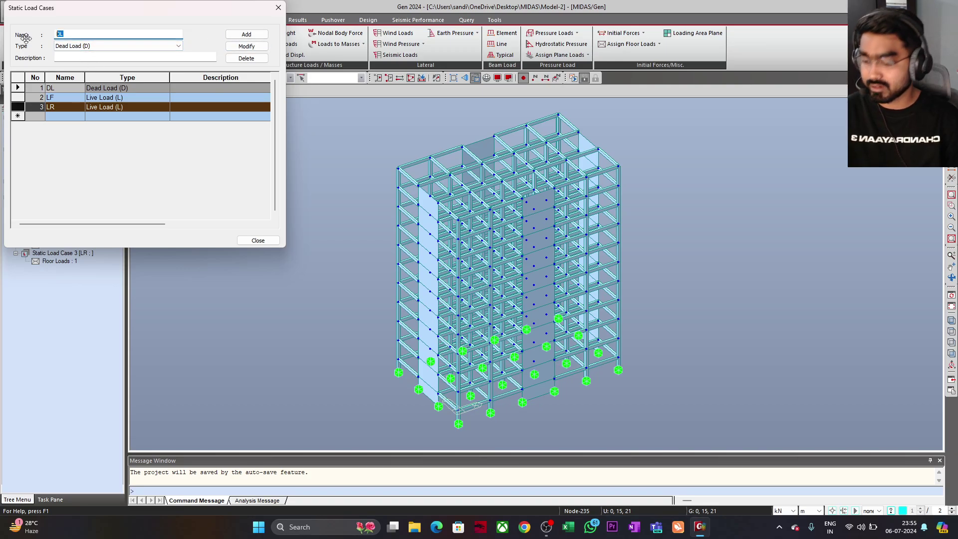
{"action": "type", "text": "EQX"}
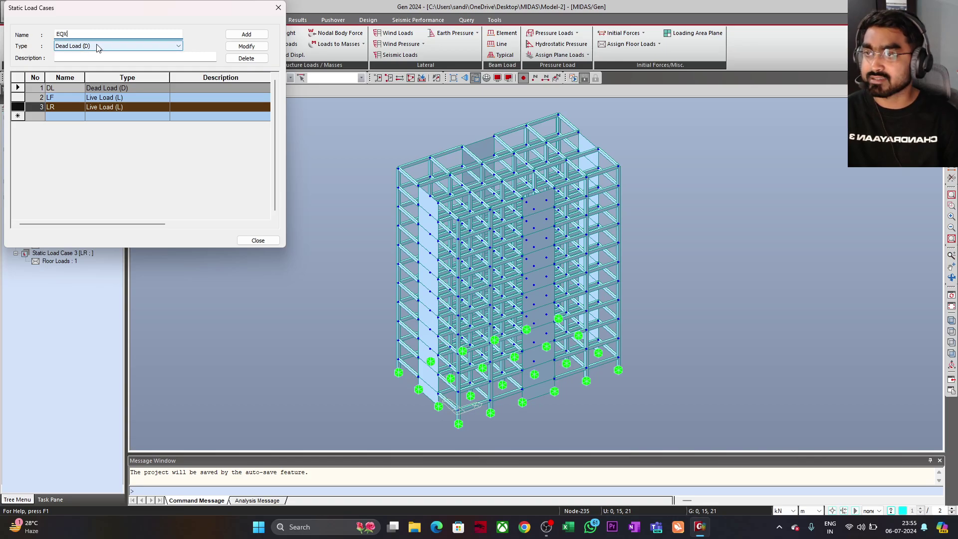
{"action": "left_click", "coordinate": [98, 48]}
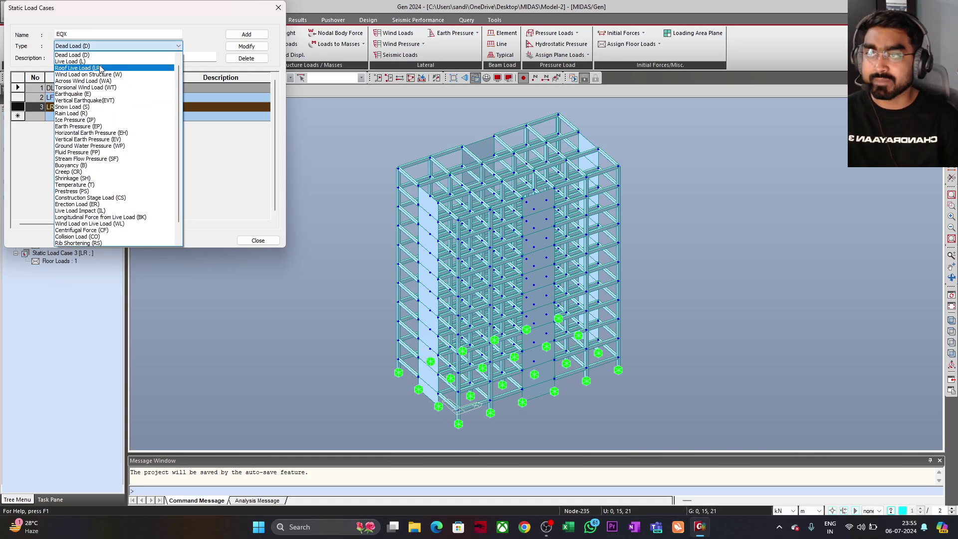
{"action": "left_click", "coordinate": [91, 94]}
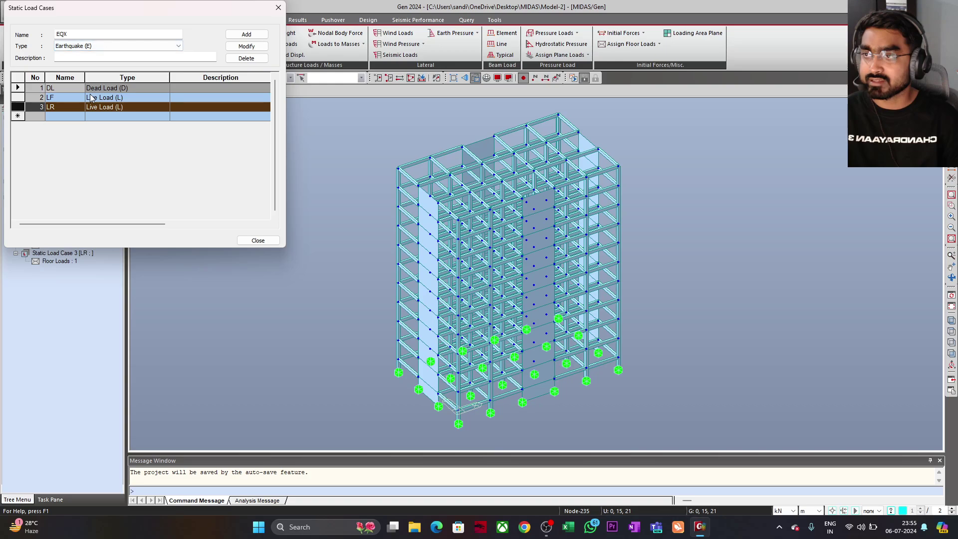
{"action": "left_click", "coordinate": [246, 35]}
Add a second Earthquake (E) static load case named EQY.
{"action": "left_click", "coordinate": [72, 33]}
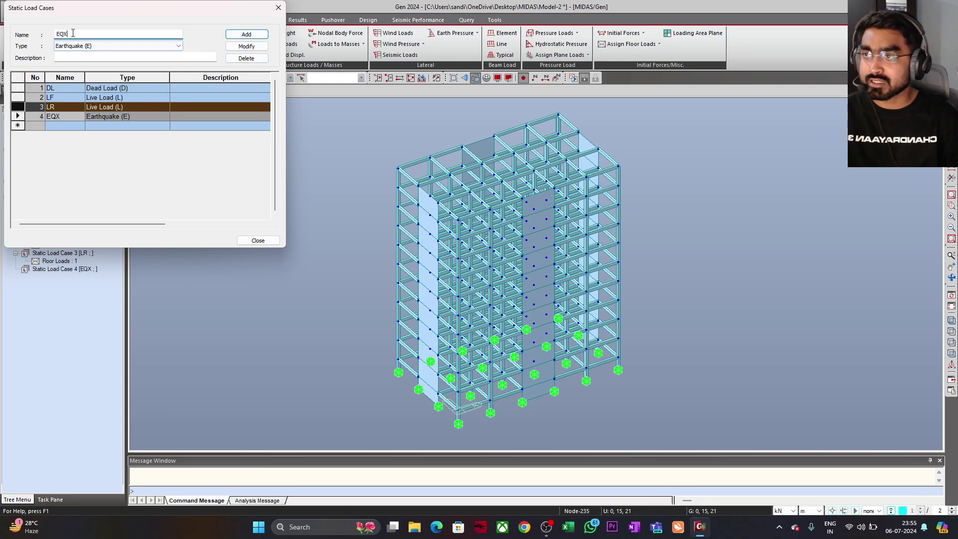
{"action": "left_click_drag", "start_coordinate": [73, 33], "coordinate": [62, 32]}
{"action": "type", "text": "Y"}
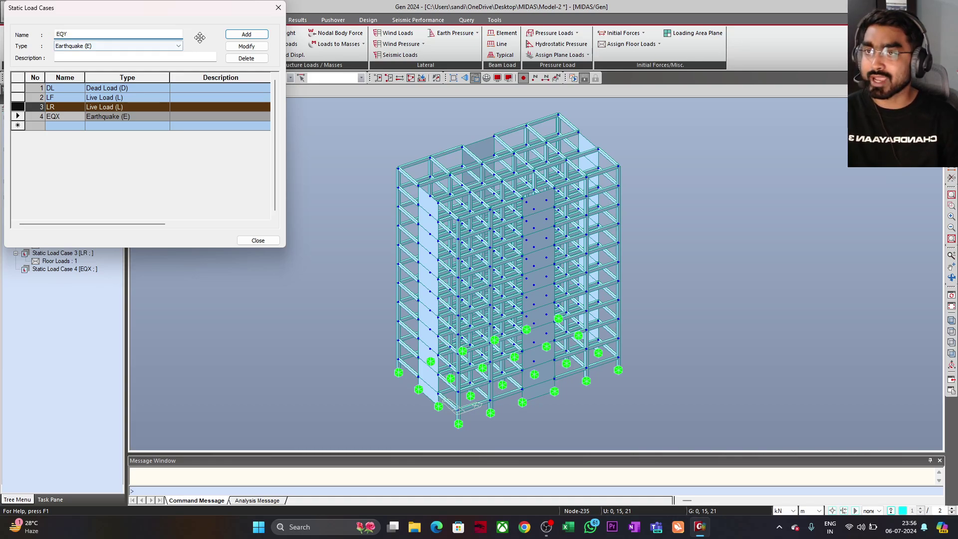
{"action": "left_click", "coordinate": [248, 35]}
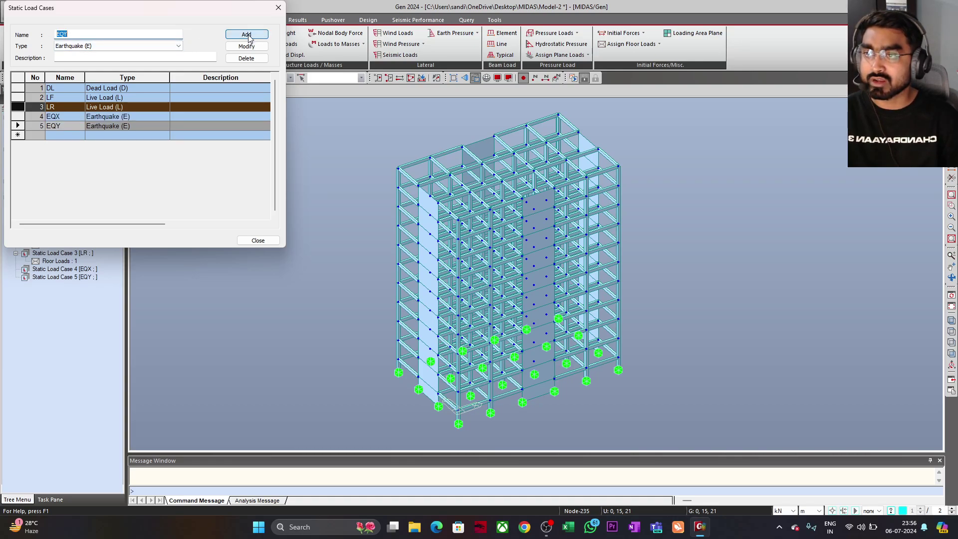
{"action": "left_click", "coordinate": [64, 117]}
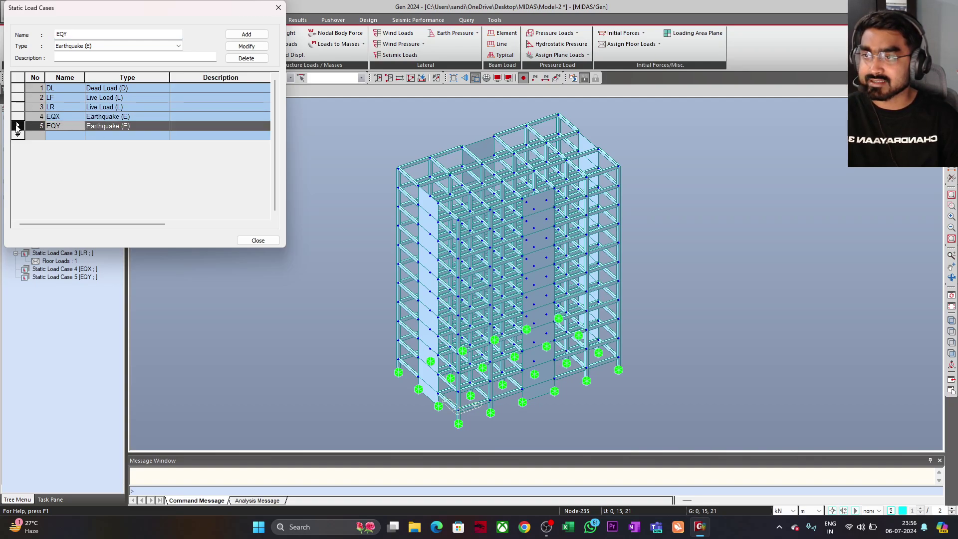
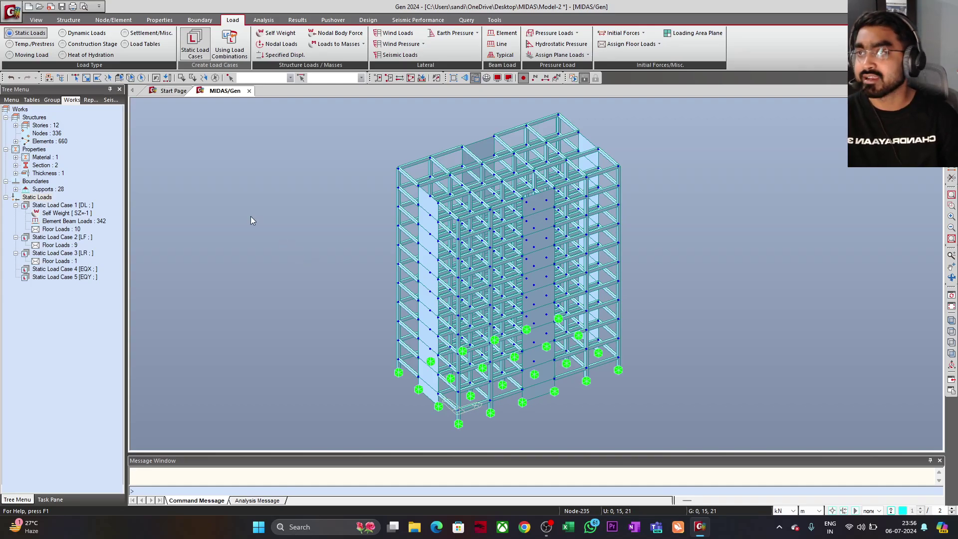
Display the element beam loads and the floor loads of static load case DL on the model.
{"action": "left_click", "coordinate": [62, 214]}
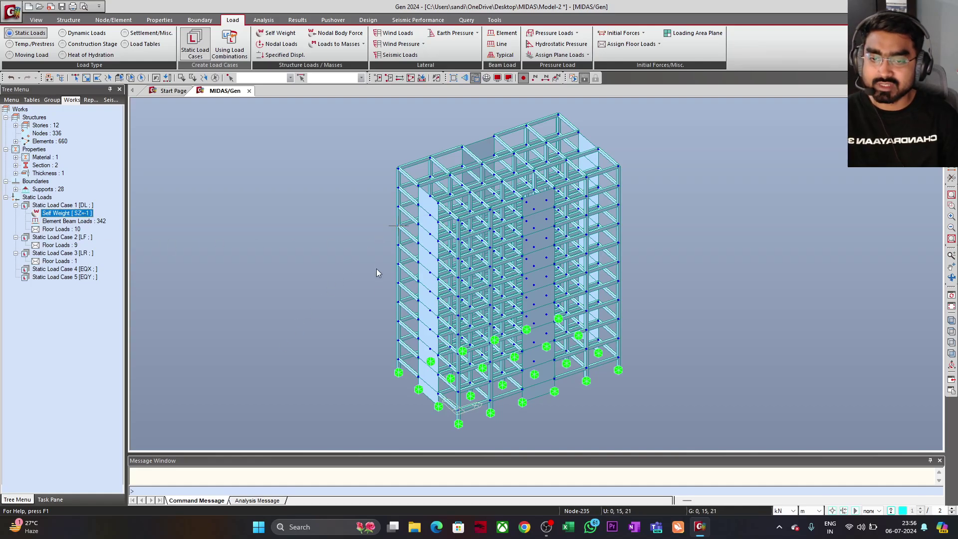
{"action": "left_click", "coordinate": [65, 221]}
{"action": "right_click", "coordinate": [80, 222]}
{"action": "left_click", "coordinate": [107, 243]}
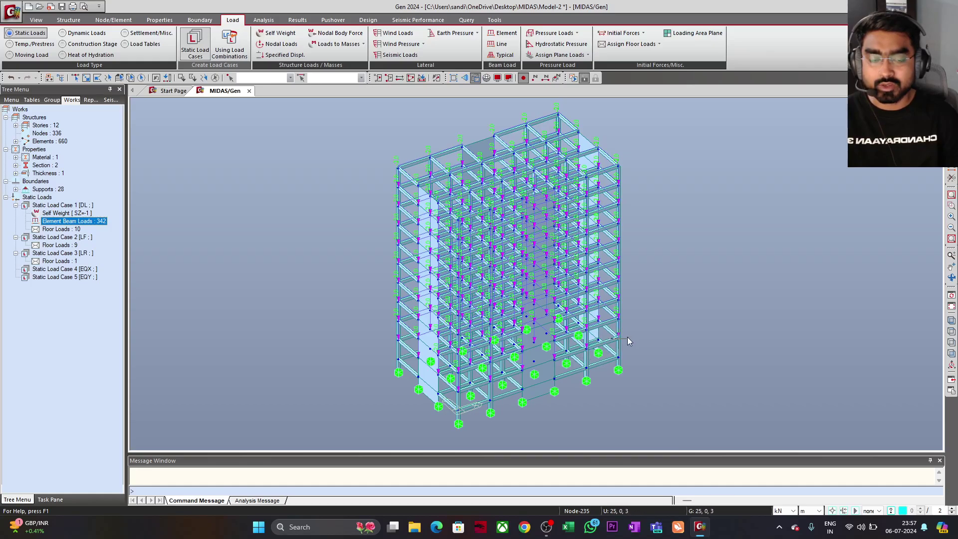
{"action": "left_click", "coordinate": [61, 229]}
{"action": "right_click", "coordinate": [60, 229]}
{"action": "left_click", "coordinate": [96, 254]}
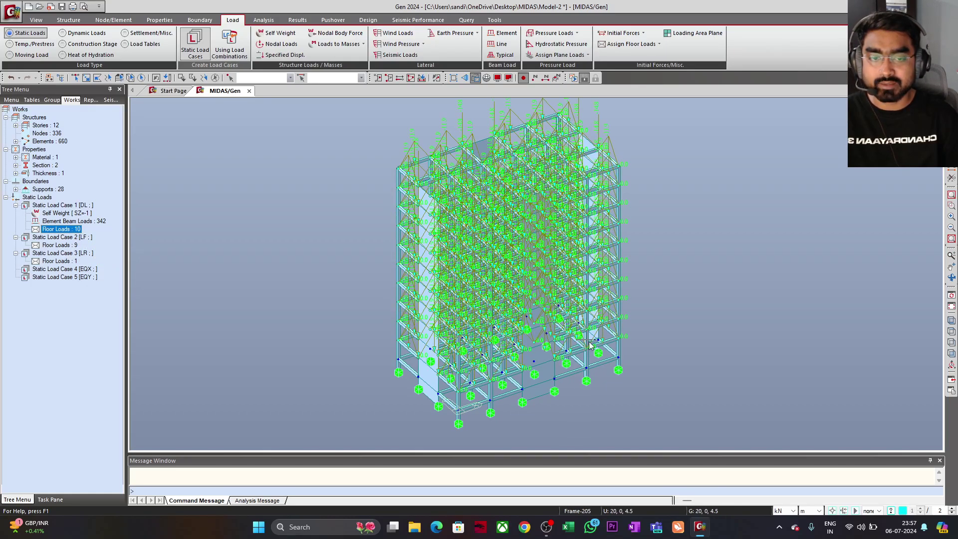
Display the floor loads of load cases LF and LR on the model, and check the EQX and EQY entries.
{"action": "left_click", "coordinate": [60, 244]}
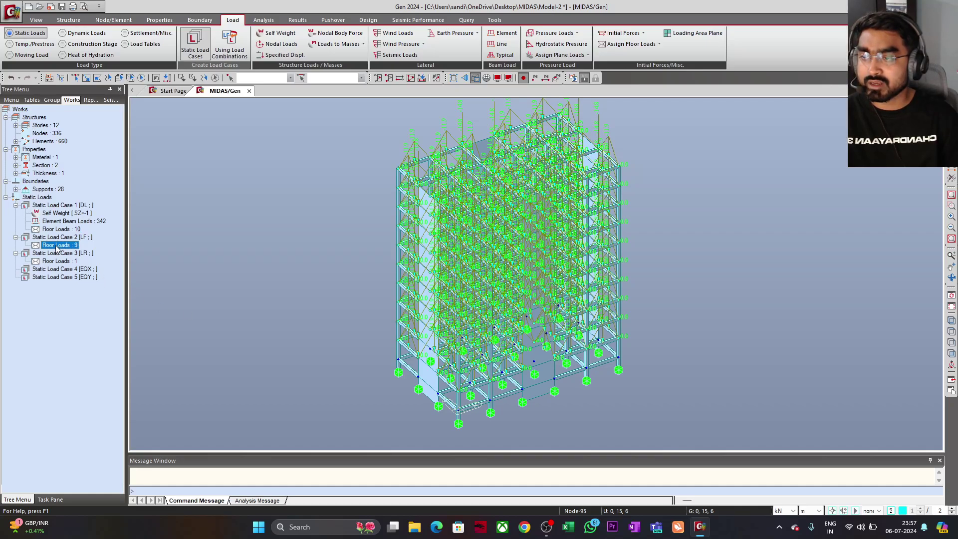
{"action": "right_click", "coordinate": [65, 248]}
{"action": "left_click", "coordinate": [114, 268]}
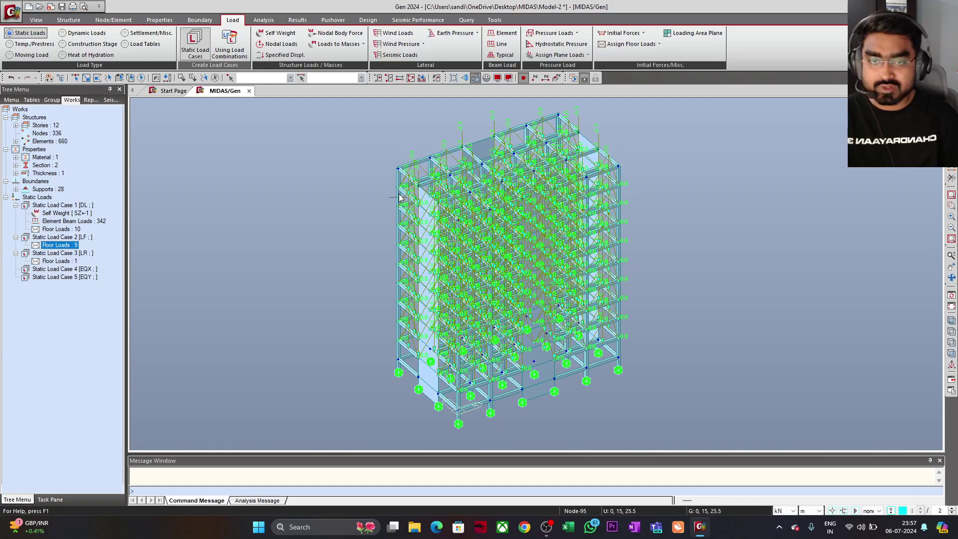
{"action": "left_click", "coordinate": [57, 261]}
{"action": "right_click", "coordinate": [73, 262]}
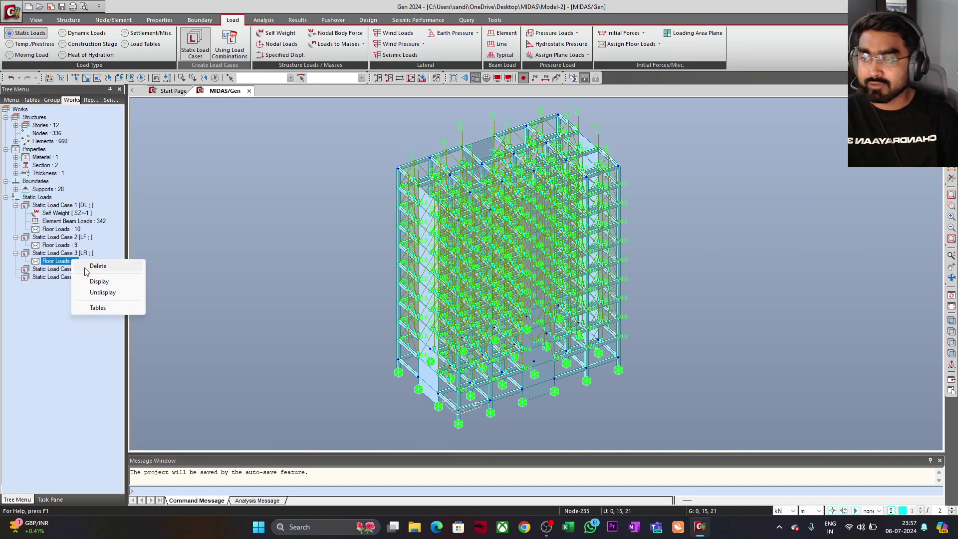
{"action": "left_click", "coordinate": [99, 282]}
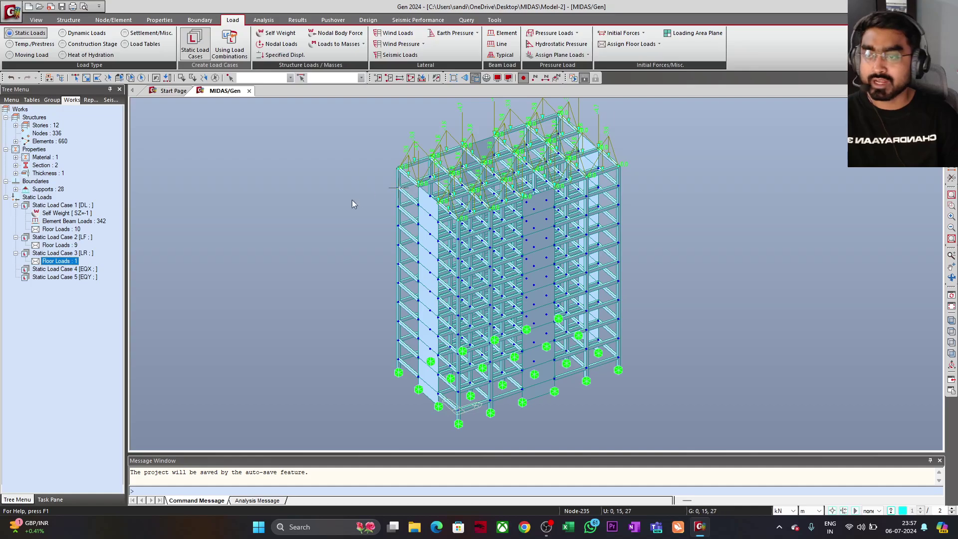
{"action": "left_click", "coordinate": [79, 270]}
{"action": "left_click", "coordinate": [78, 276]}
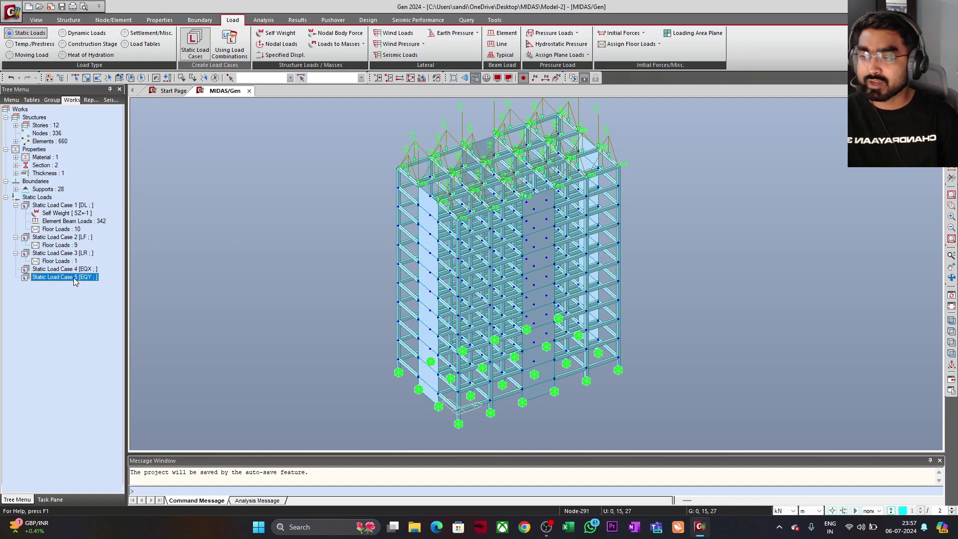
{"action": "left_click", "coordinate": [79, 270]}
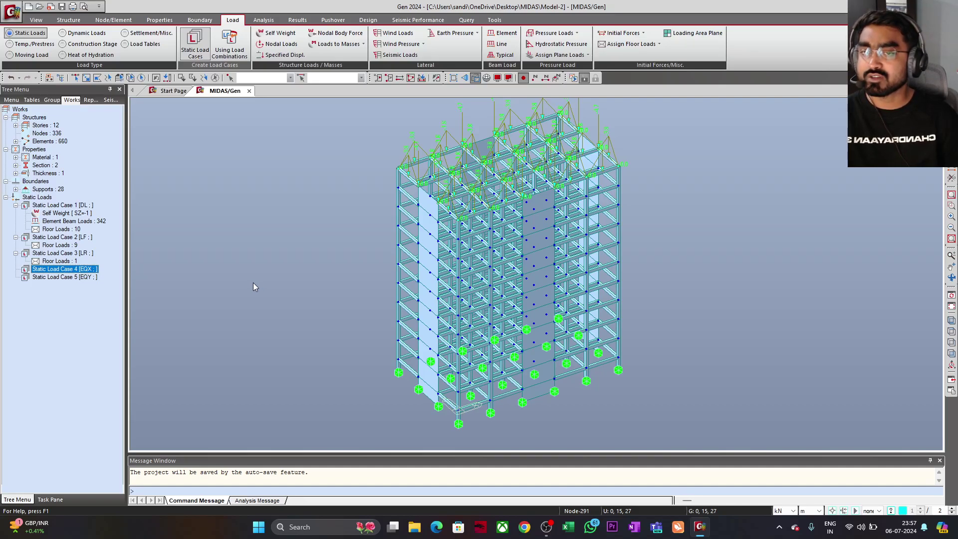
Set the structure type to convert self-weight into masses in the X and Y directions.
{"action": "left_click", "coordinate": [71, 22]}
{"action": "left_click", "coordinate": [17, 48]}
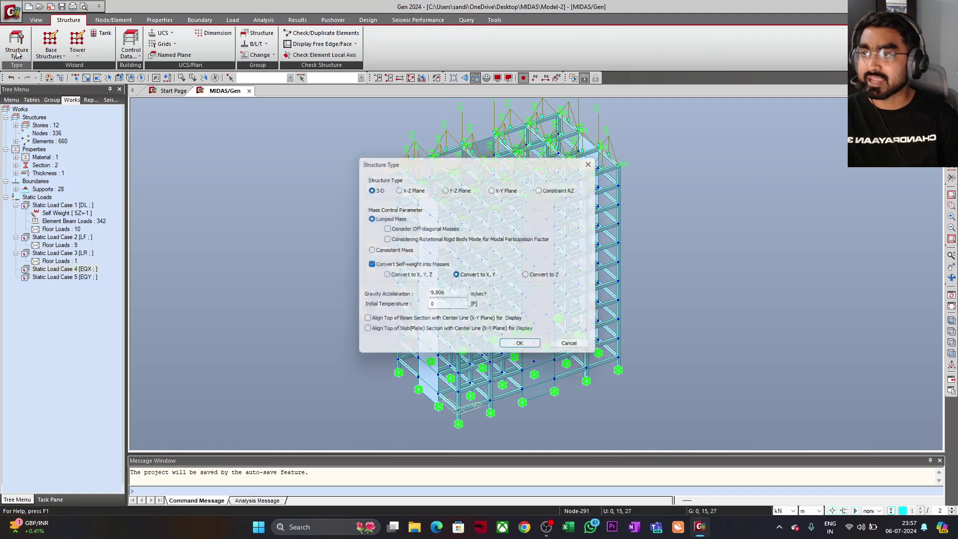
{"action": "left_click_drag", "start_coordinate": [380, 158], "coordinate": [162, 125]}
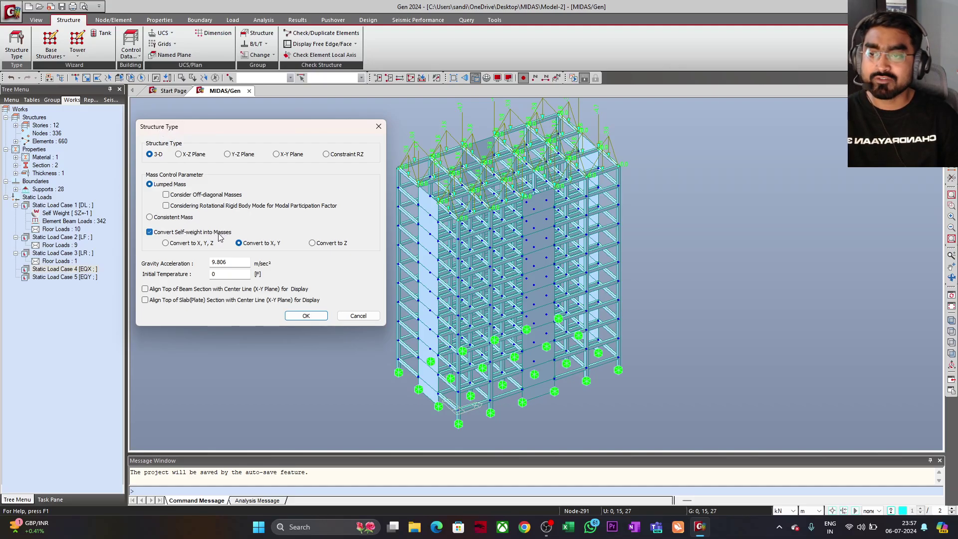
{"action": "left_click", "coordinate": [167, 245]}
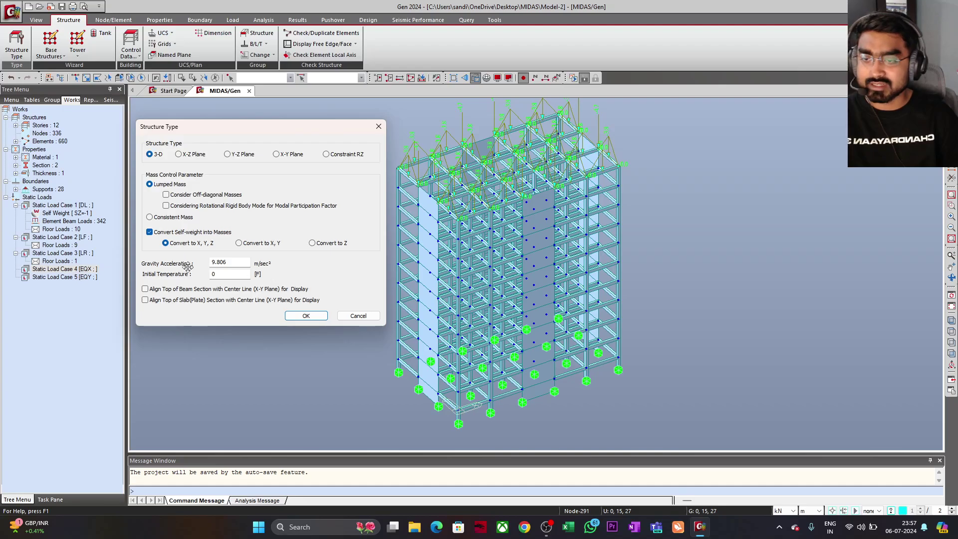
{"action": "left_click", "coordinate": [240, 244]}
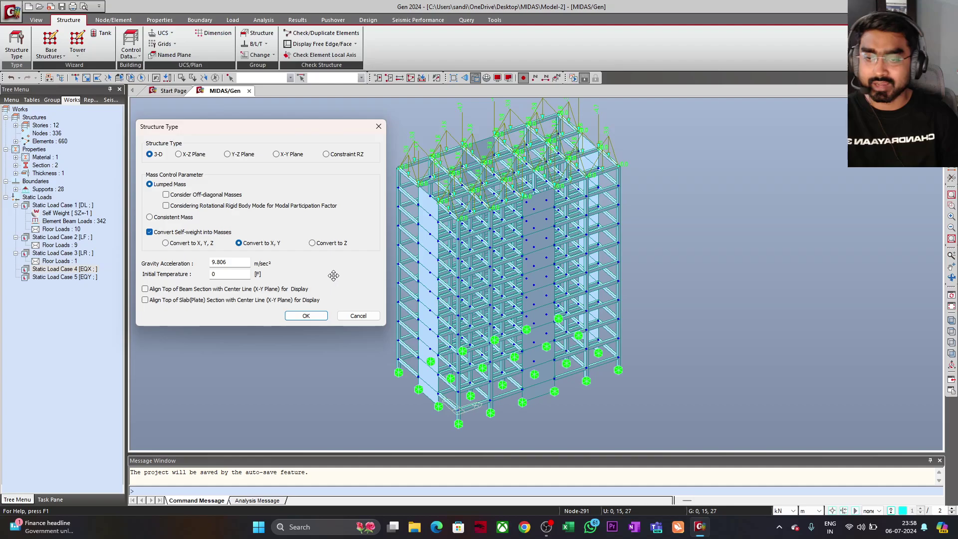
{"action": "left_click", "coordinate": [306, 316]}
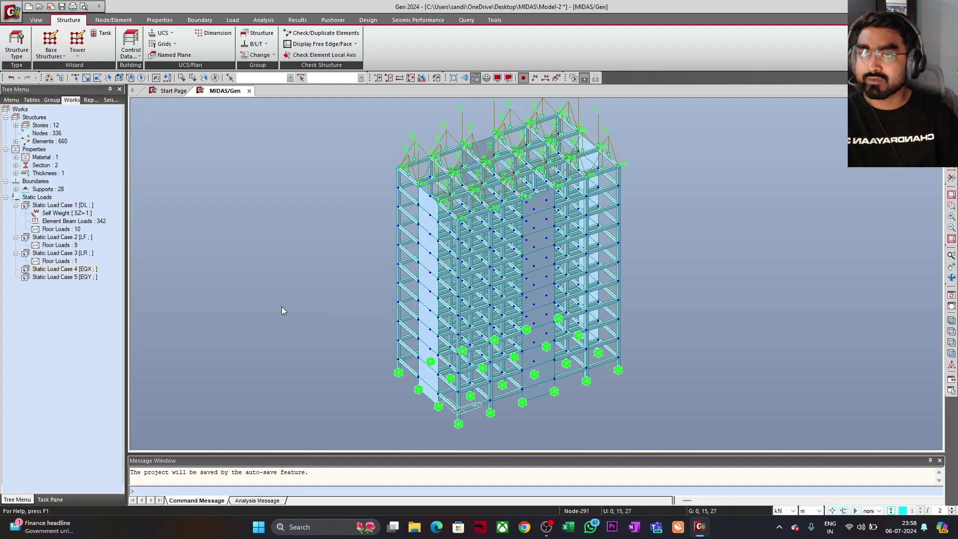
Start the conversion of loads to masses with the mass direction set to X, Y.
{"action": "left_click", "coordinate": [233, 22]}
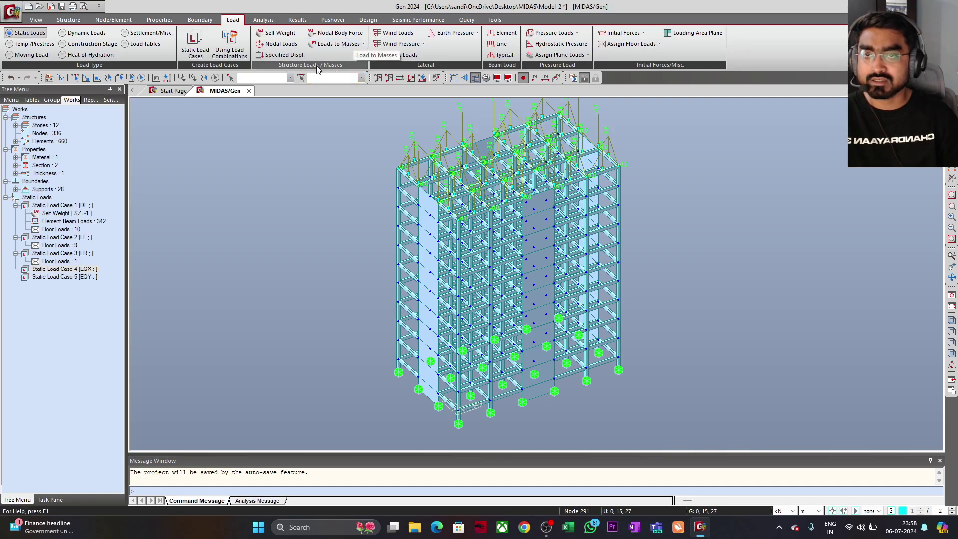
{"action": "left_click", "coordinate": [364, 44]}
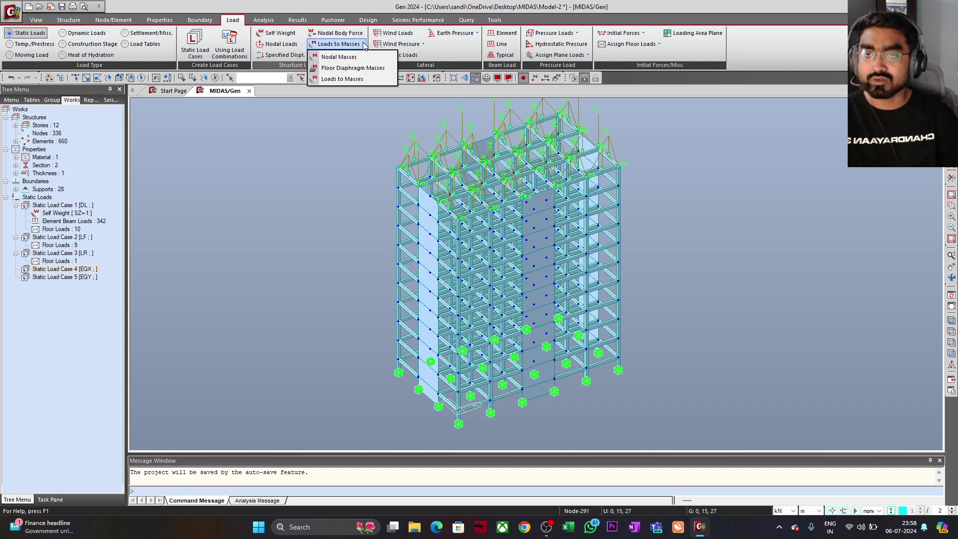
{"action": "left_click", "coordinate": [343, 79]}
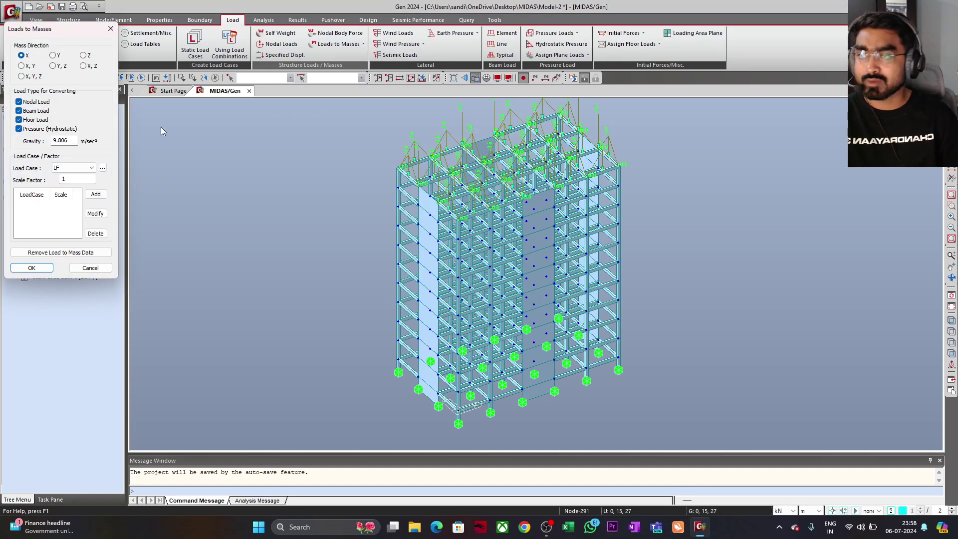
{"action": "left_click_drag", "start_coordinate": [30, 29], "coordinate": [130, 43]}
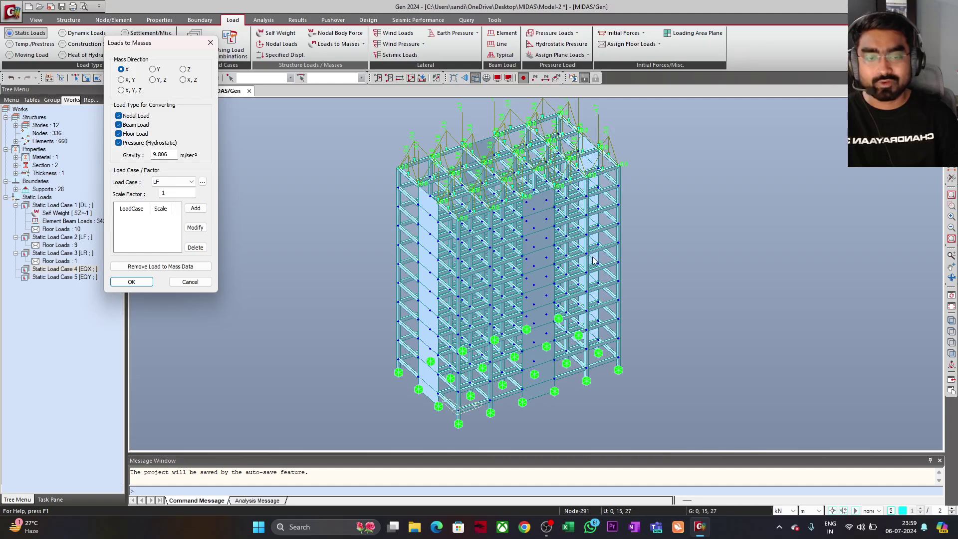
{"action": "left_click", "coordinate": [130, 81]}
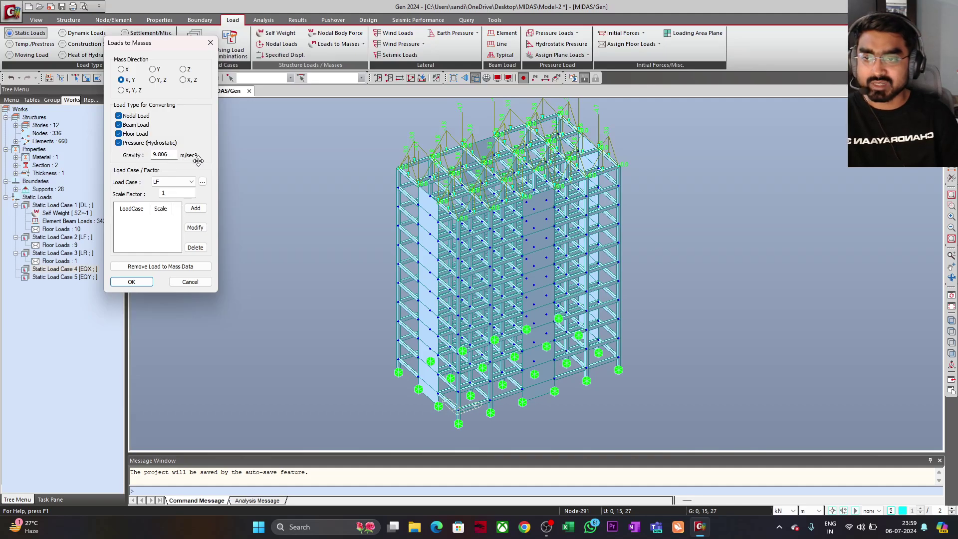
Add load case DL to the mass conversion with a scale factor of 1.
{"action": "left_click", "coordinate": [184, 183]}
{"action": "left_click", "coordinate": [185, 191]}
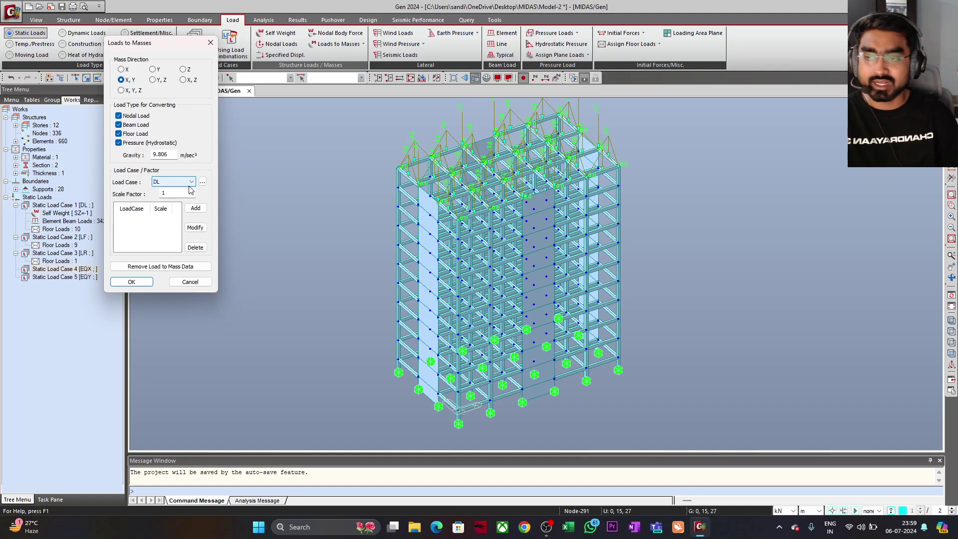
{"action": "left_click", "coordinate": [163, 194]}
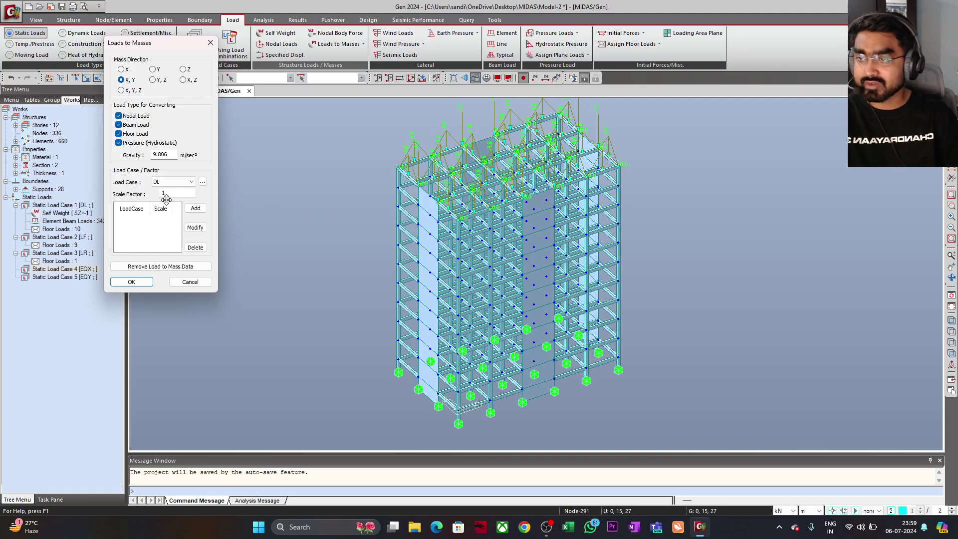
{"action": "left_click_drag", "start_coordinate": [169, 193], "coordinate": [156, 193]}
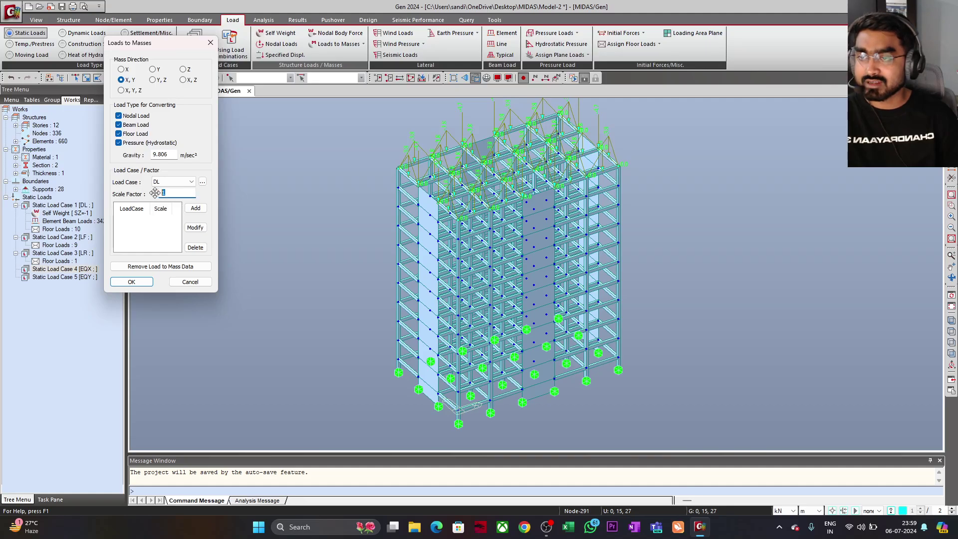
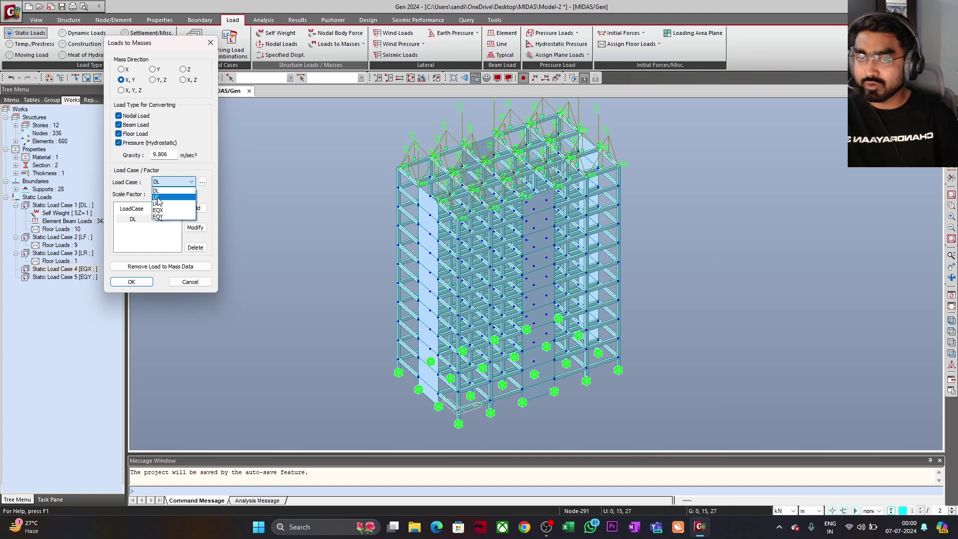
Add load case LF to the mass conversion with a scale factor of 0.25 and apply the conversion.
{"action": "left_click", "coordinate": [158, 197]}
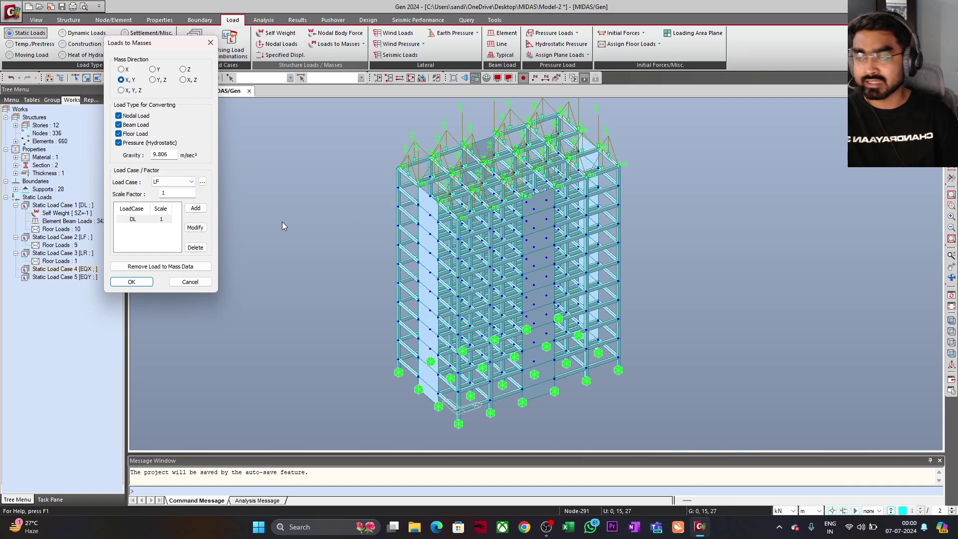
{"action": "double_click", "coordinate": [150, 194]}
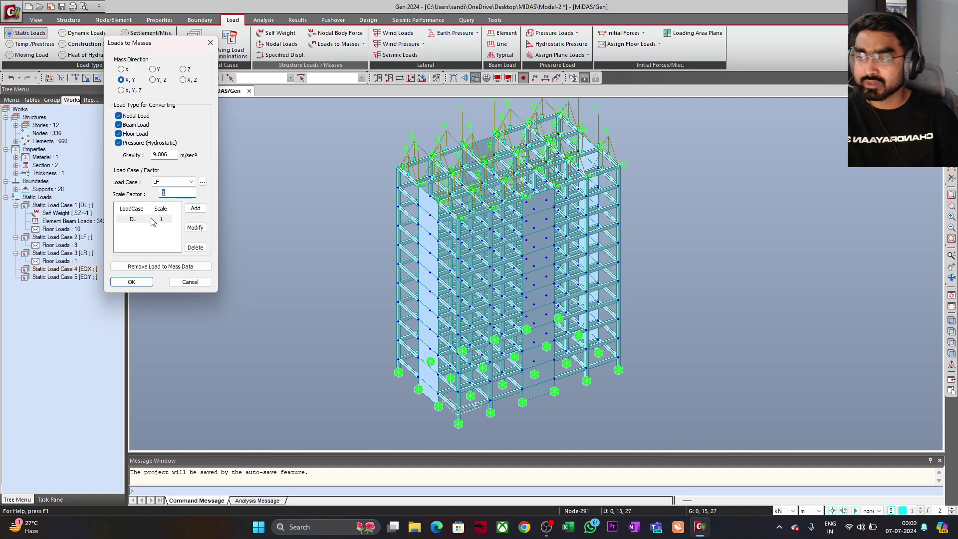
{"action": "type", "text": "0"}
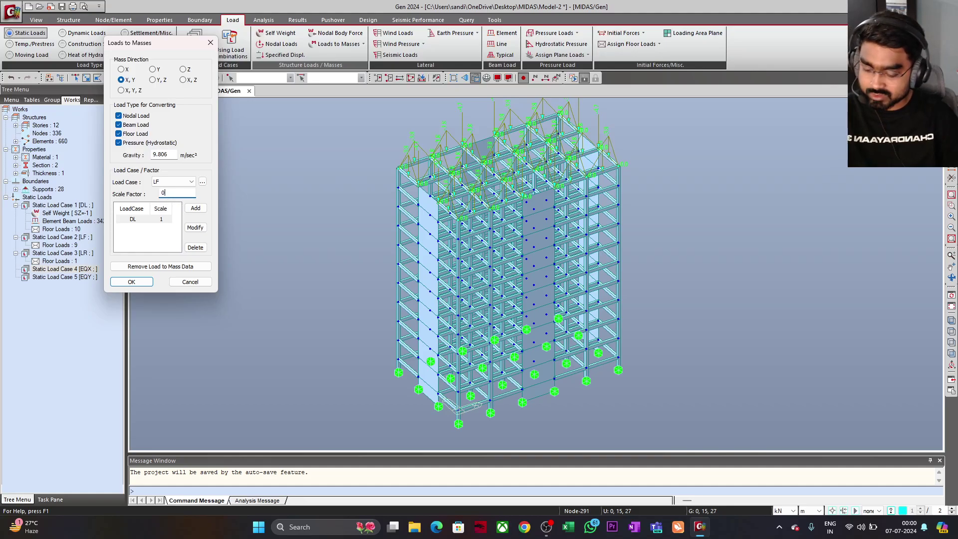
{"action": "type", "text": ".25"}
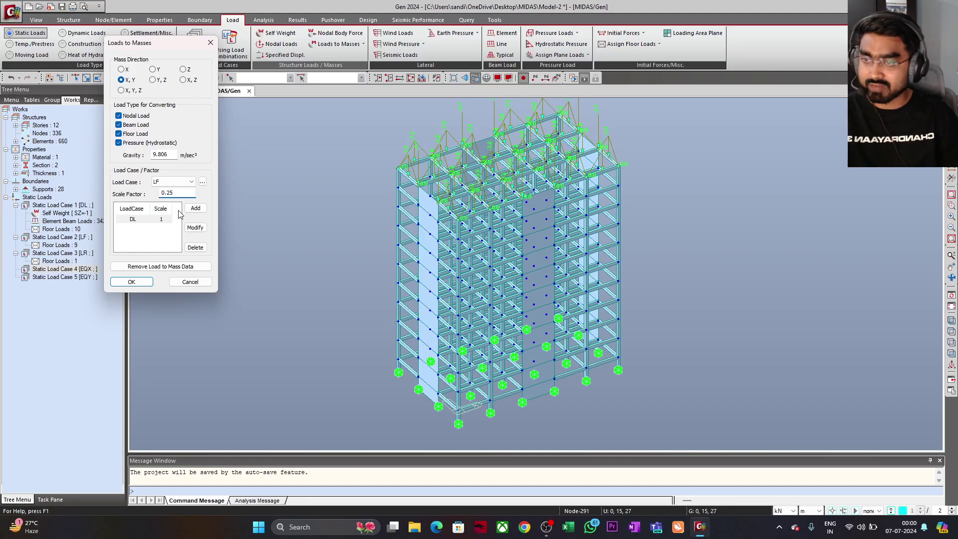
{"action": "left_click", "coordinate": [196, 208]}
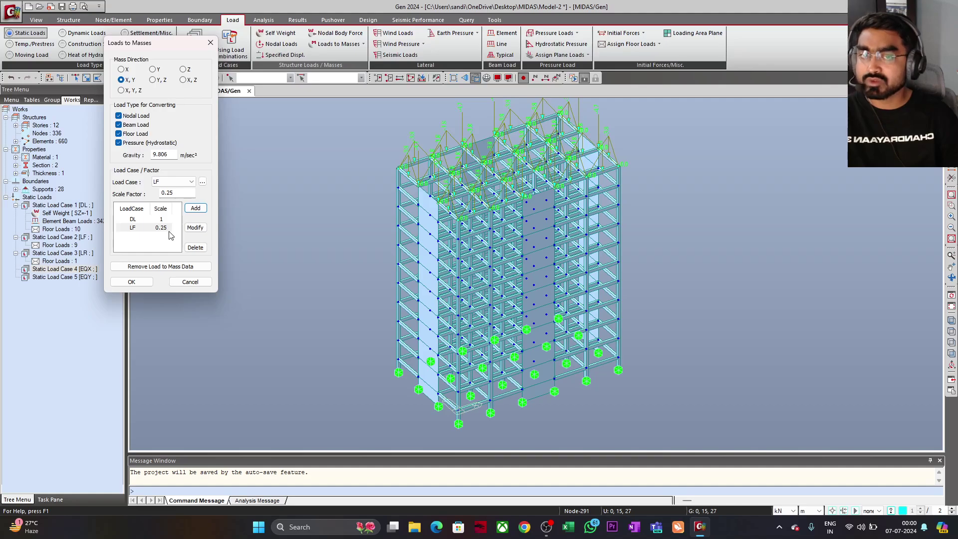
{"action": "left_click", "coordinate": [142, 283]}
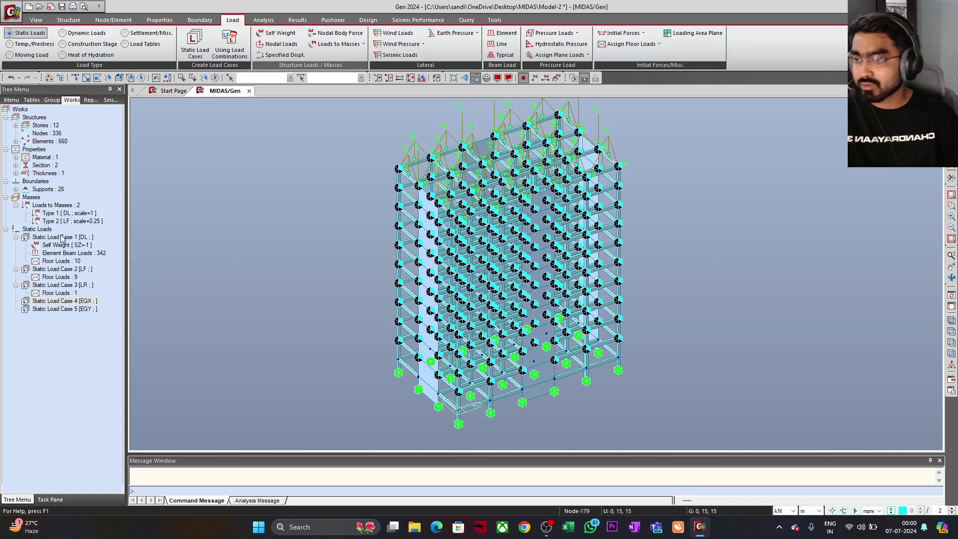
Check the DL and LF loads-to-masses entries and the self-weight entry of load case DL.
{"action": "left_click", "coordinate": [53, 205]}
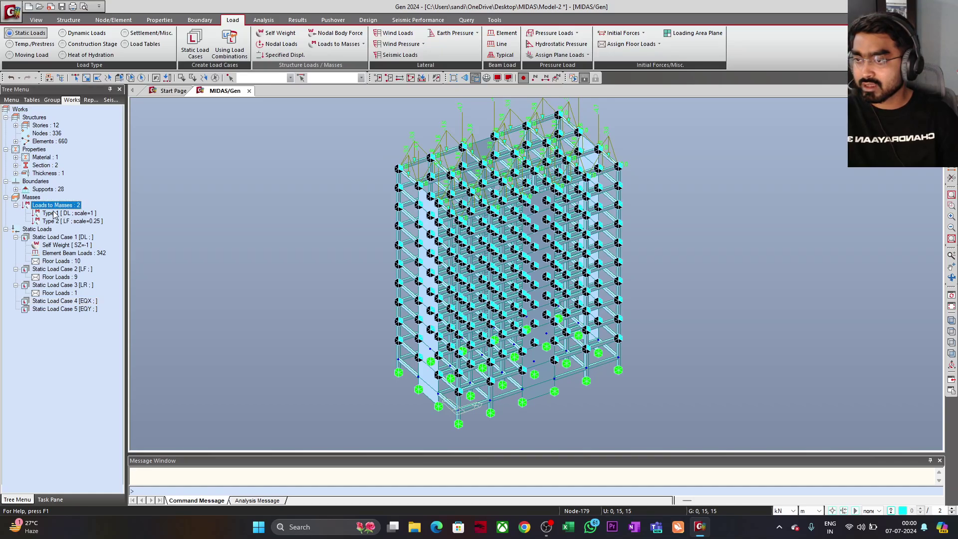
{"action": "left_click", "coordinate": [70, 221]}
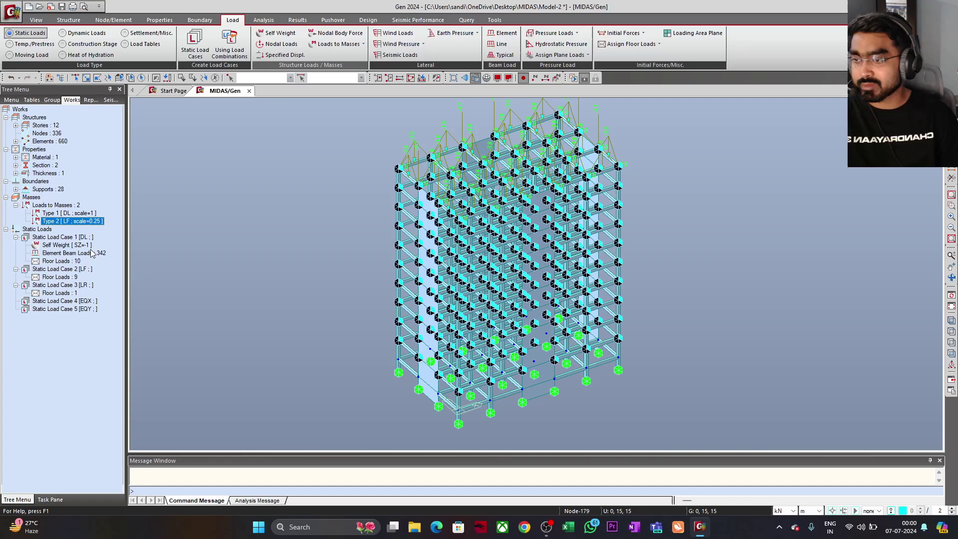
{"action": "left_click", "coordinate": [65, 245]}
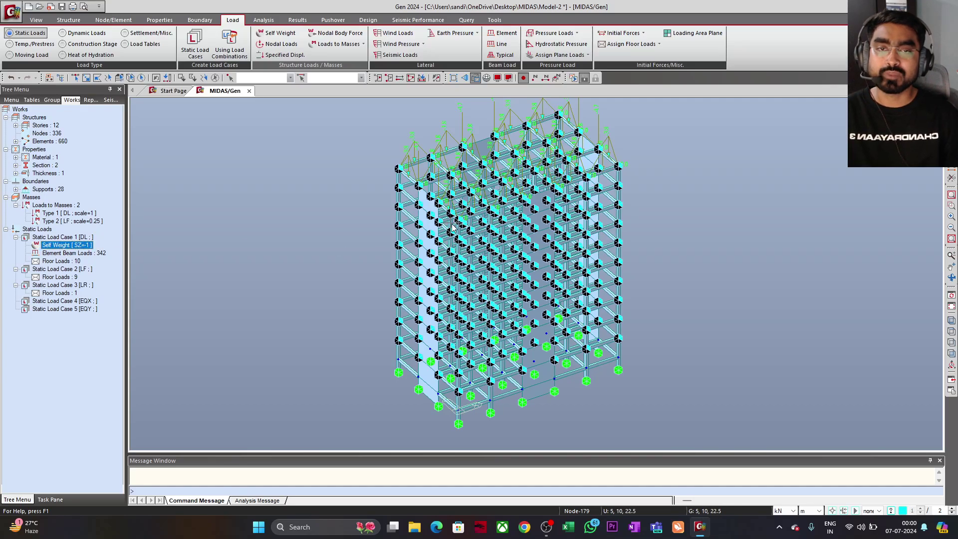
Start a new static seismic load specification for load case EQX using seismic load code IS1893(2016).
{"action": "mouse_move", "coordinate": [453, 227]}
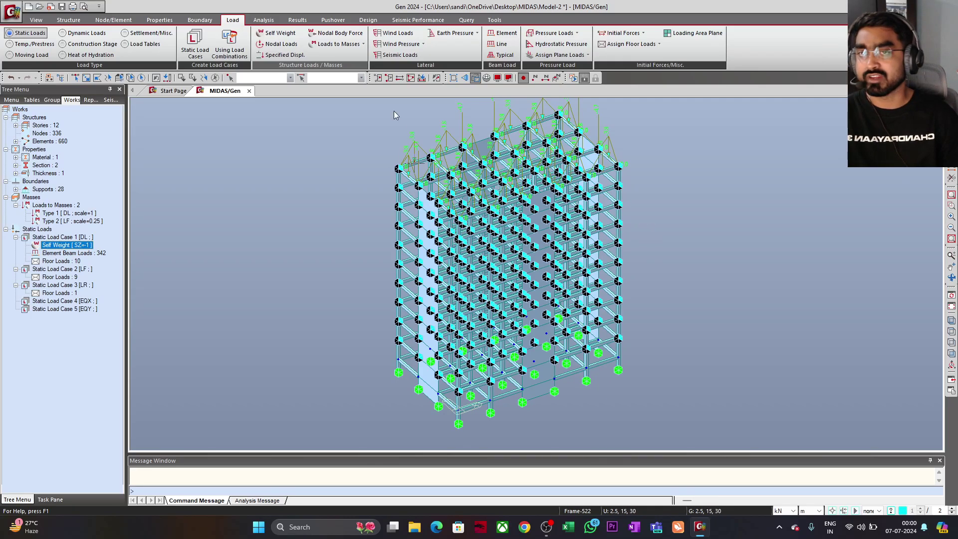
{"action": "left_click", "coordinate": [402, 56]}
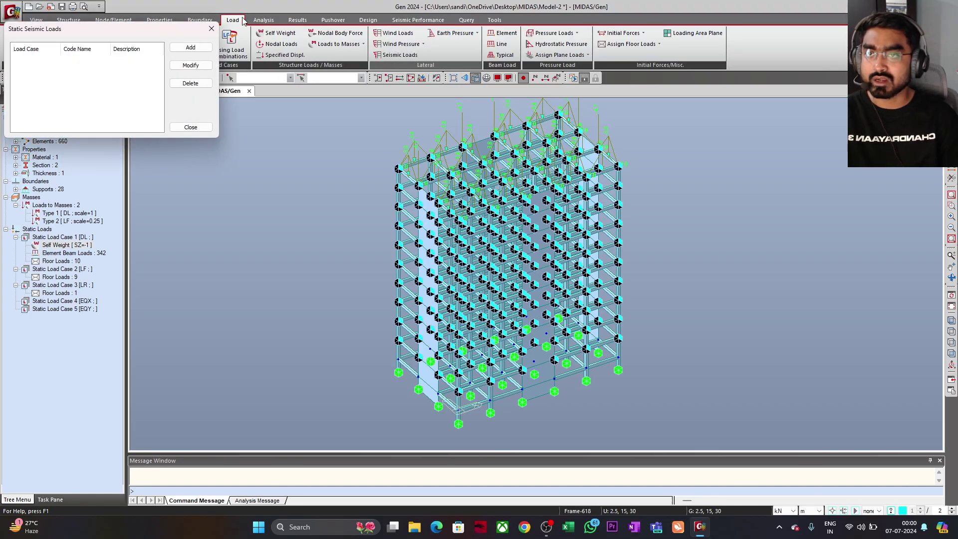
{"action": "left_click_drag", "start_coordinate": [148, 32], "coordinate": [173, 65]}
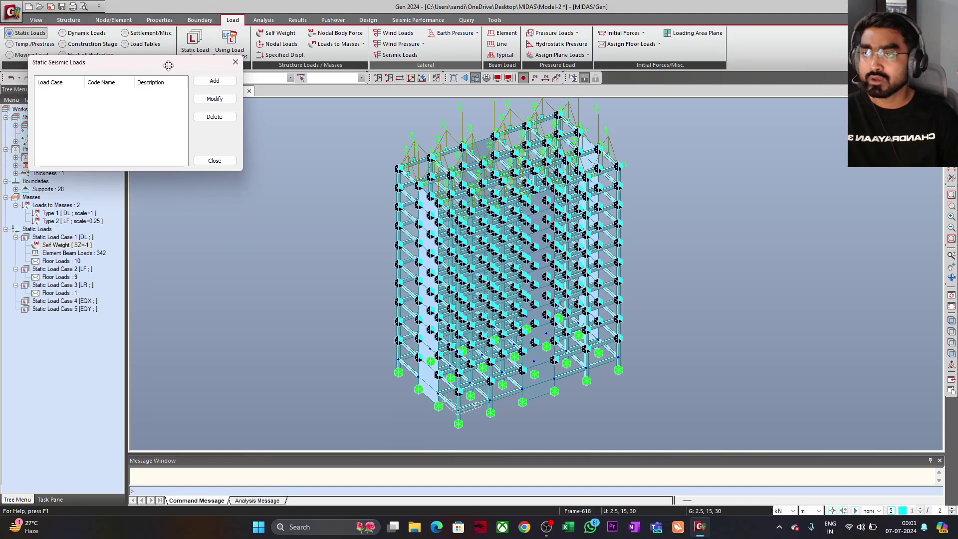
{"action": "left_click", "coordinate": [214, 82]}
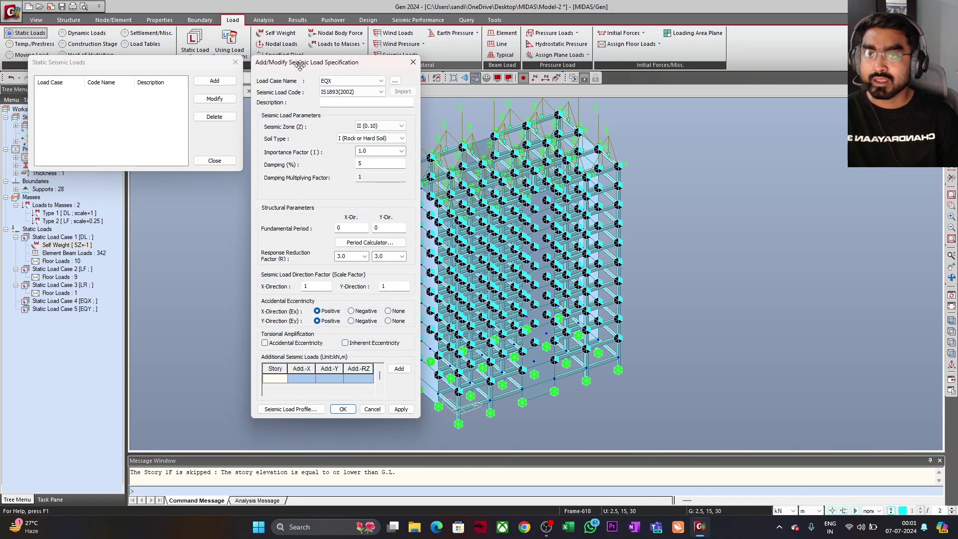
{"action": "left_click_drag", "start_coordinate": [300, 61], "coordinate": [155, 66]}
{"action": "left_click", "coordinate": [193, 86]}
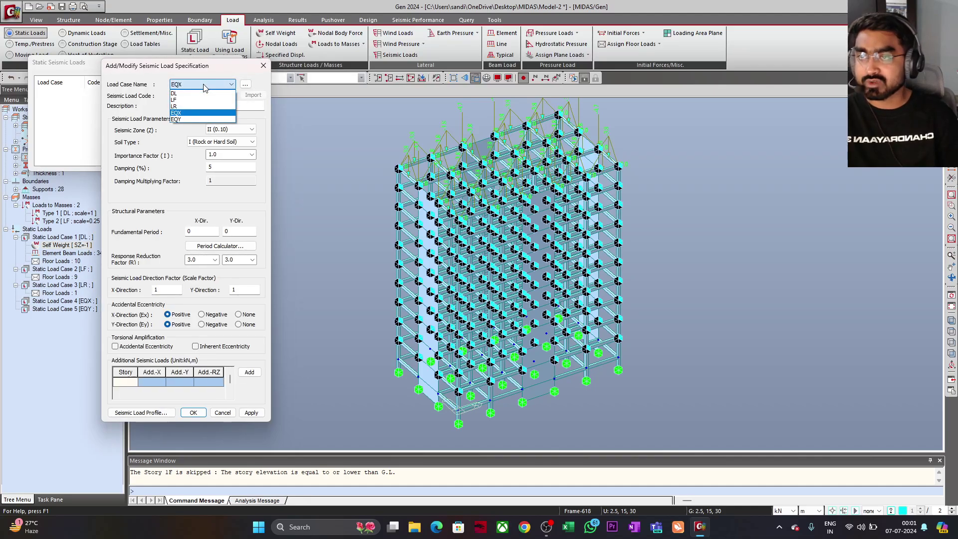
{"action": "left_click", "coordinate": [178, 113]}
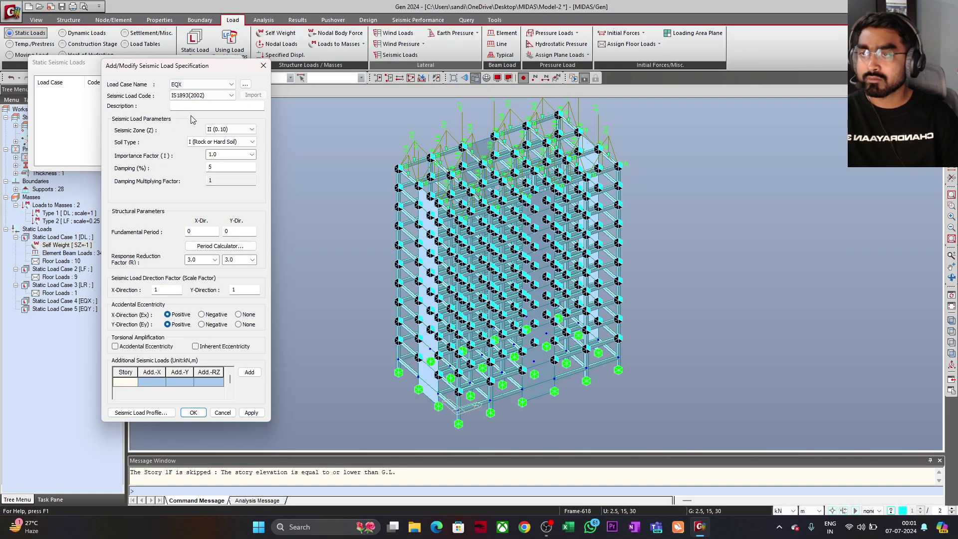
{"action": "left_click", "coordinate": [215, 95]}
{"action": "scroll", "coordinate": [259, 110], "scroll_direction": "up", "scroll_amount": 1}
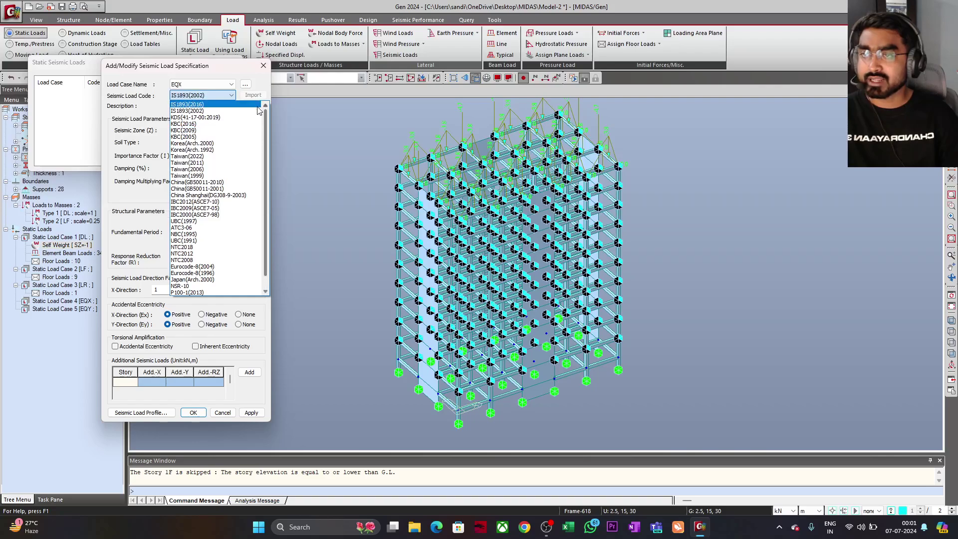
{"action": "left_click", "coordinate": [196, 104]}
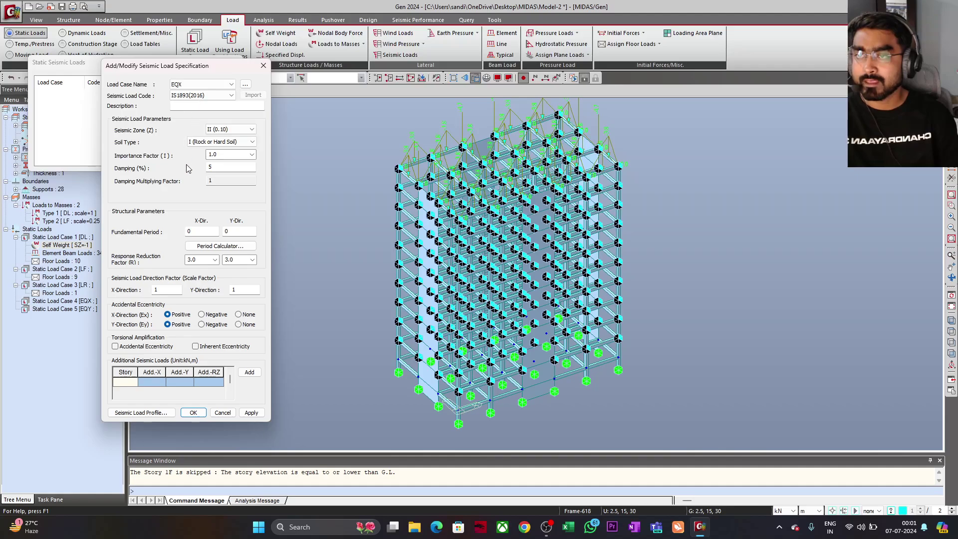
Set the seismic zone to V (0.36) and the soil type to II (Medium Soil) for EQX.
{"action": "left_click", "coordinate": [228, 130]}
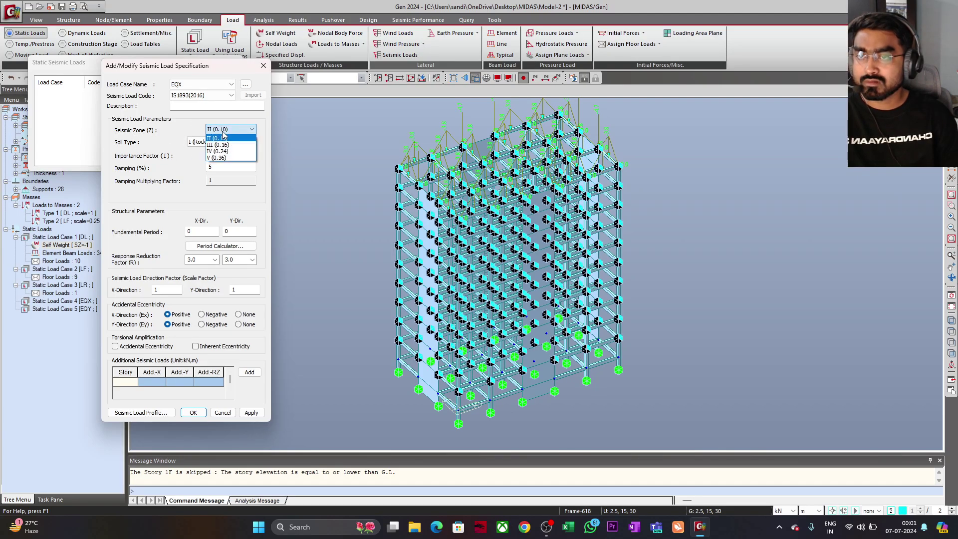
{"action": "left_click", "coordinate": [221, 158]}
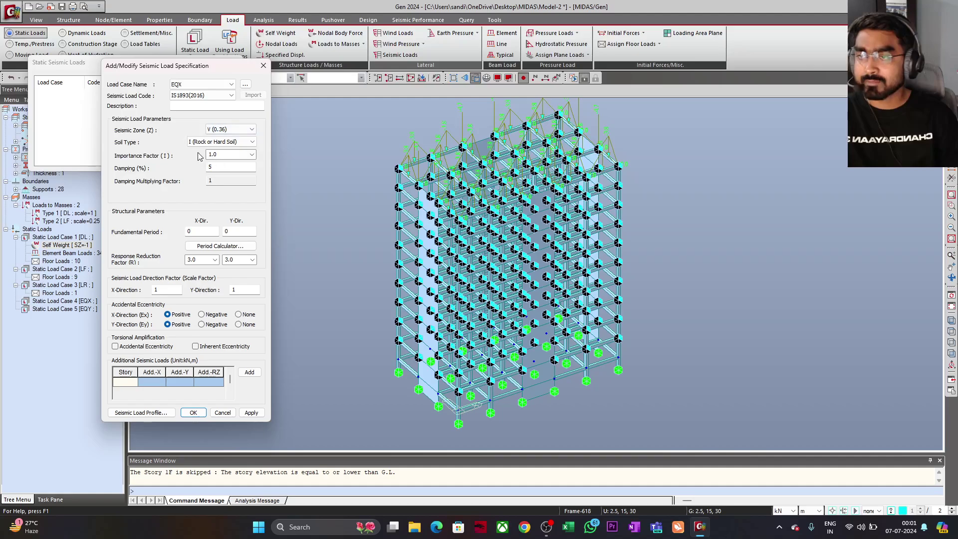
{"action": "left_click", "coordinate": [202, 142]}
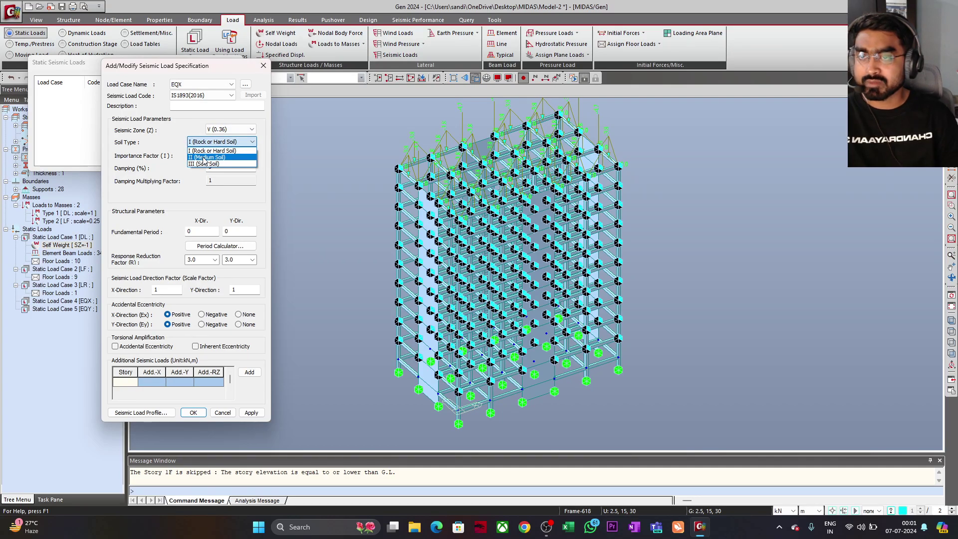
{"action": "left_click", "coordinate": [204, 158]}
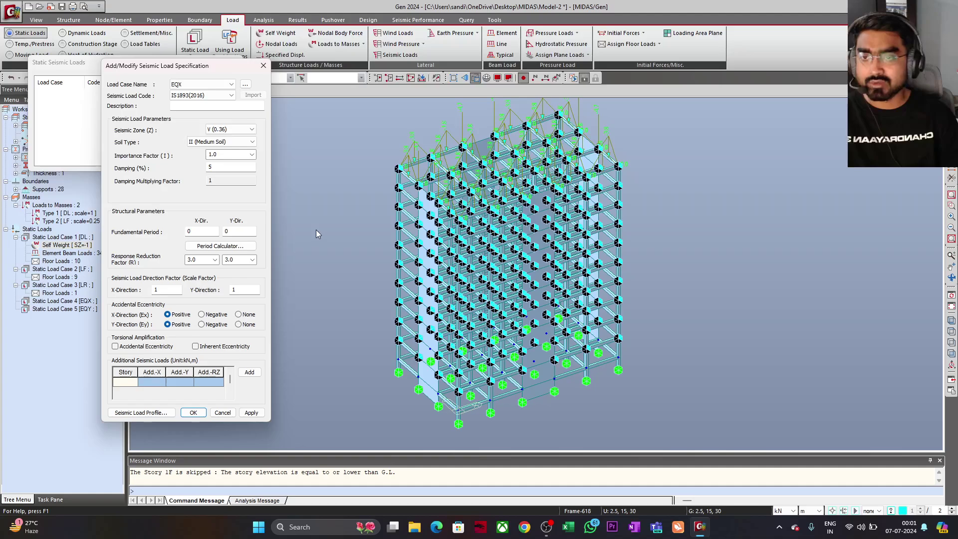
{"action": "left_click", "coordinate": [220, 167]}
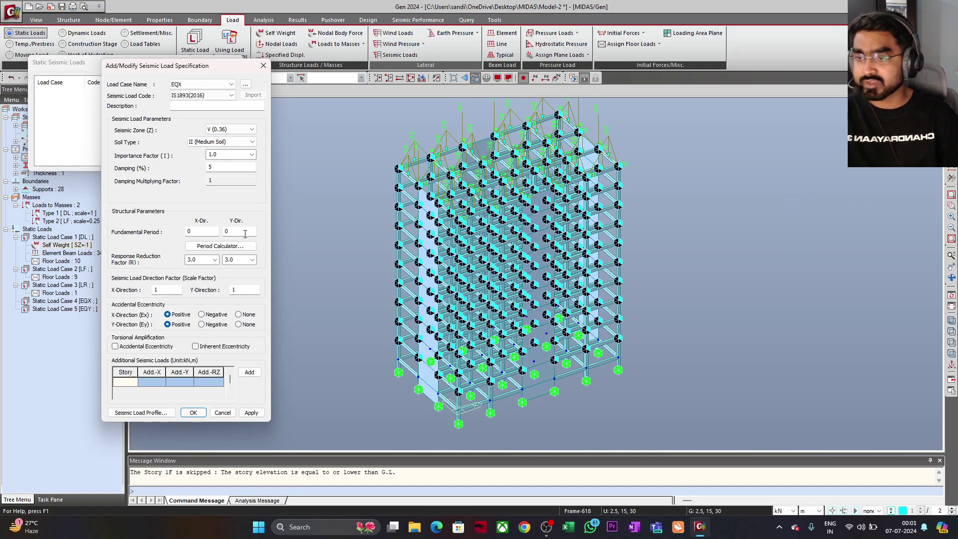
Calculate the fundamental period in both the X and Y directions with formula 5, T = 0.09 h / sqrt(d).
{"action": "left_click", "coordinate": [239, 247]}
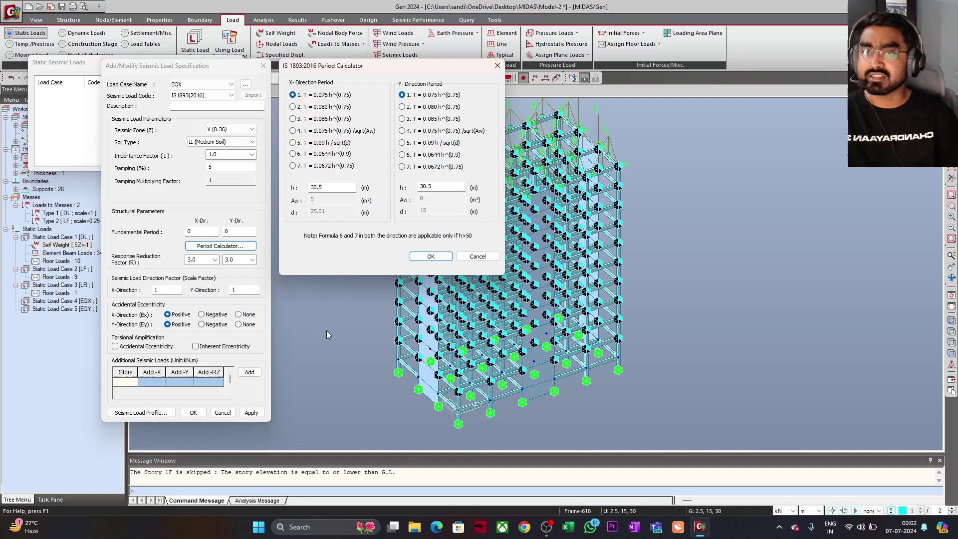
{"action": "left_click", "coordinate": [294, 143]}
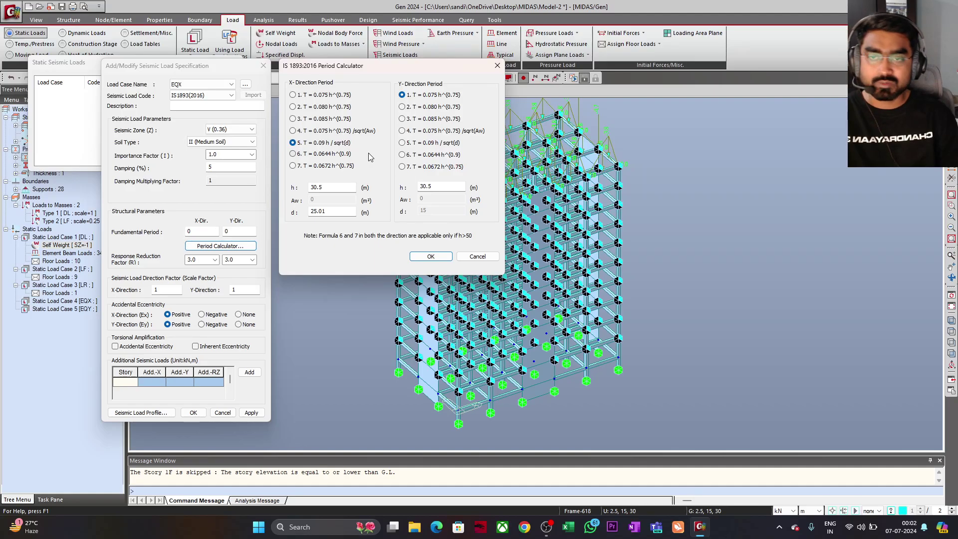
{"action": "left_click", "coordinate": [402, 144]}
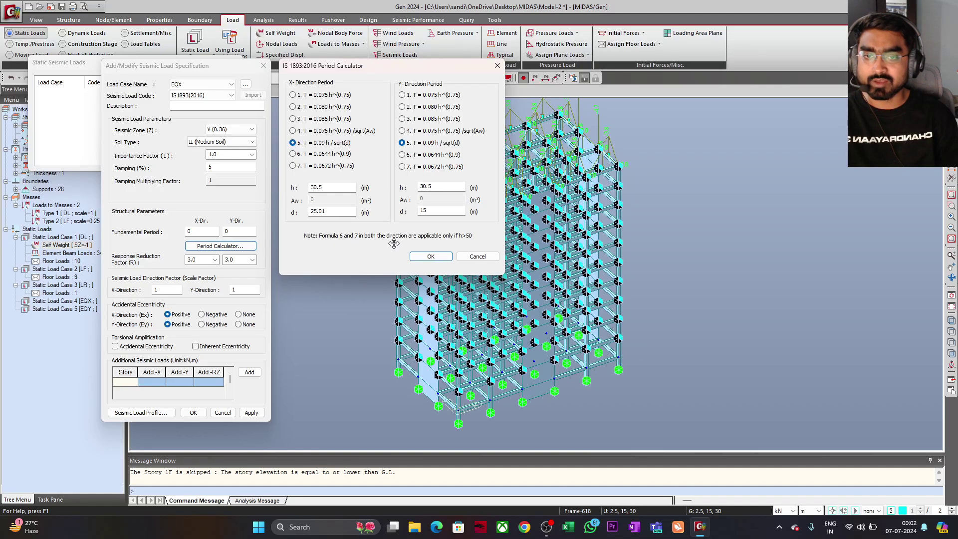
{"action": "left_click", "coordinate": [441, 257]}
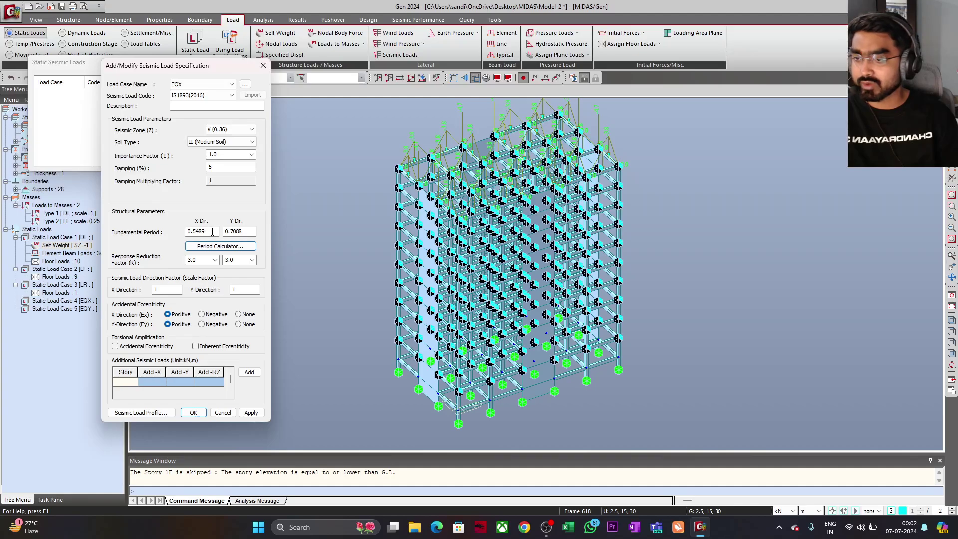
Set the response reduction factor to 5.0 in both the X and Y directions.
{"action": "left_click", "coordinate": [215, 259]}
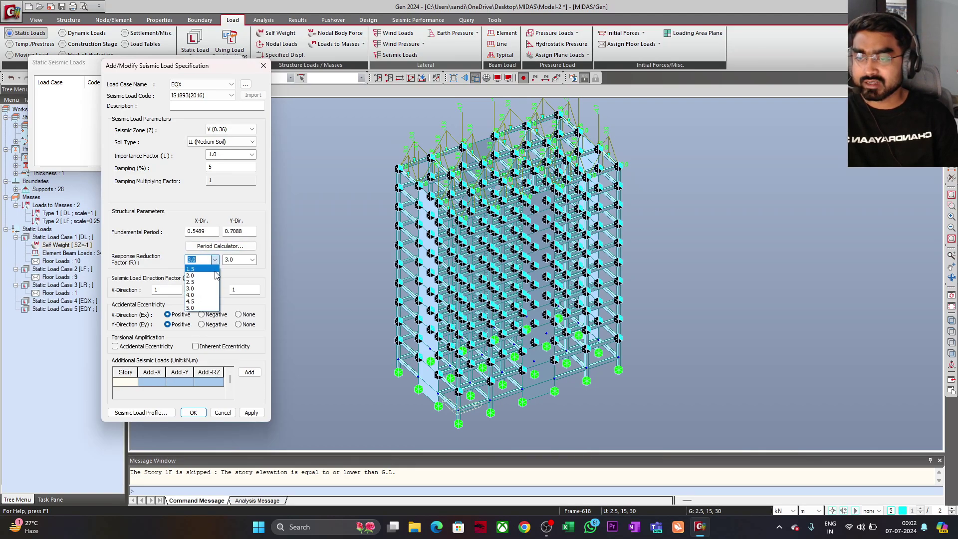
{"action": "left_click", "coordinate": [197, 308]}
{"action": "left_click", "coordinate": [253, 259]}
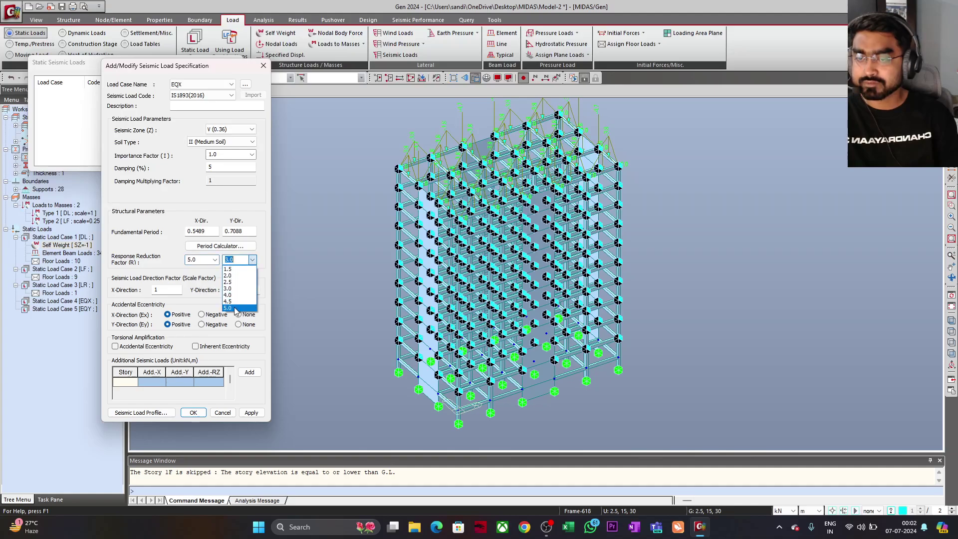
{"action": "left_click", "coordinate": [229, 308]}
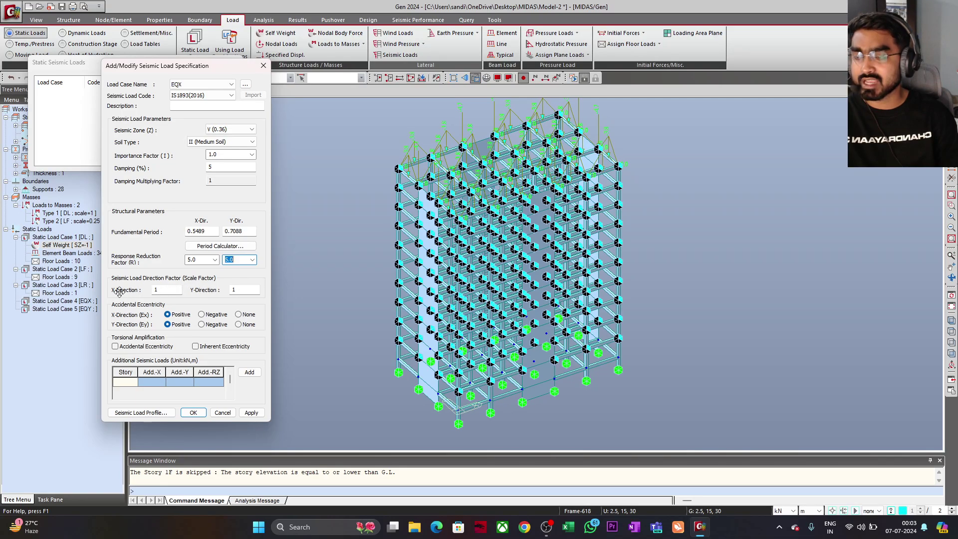
Keep the X-direction scale factor at 1, set the Y-direction factor to 0, and set accidental eccentricity to None in both directions.
{"action": "key", "text": "Tab"}
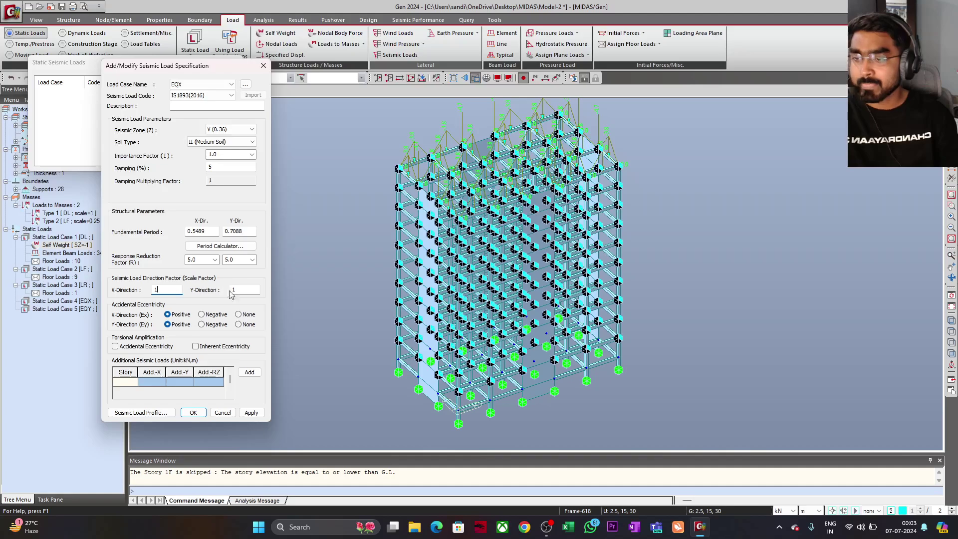
{"action": "key", "text": "Tab"}
{"action": "type", "text": "0"}
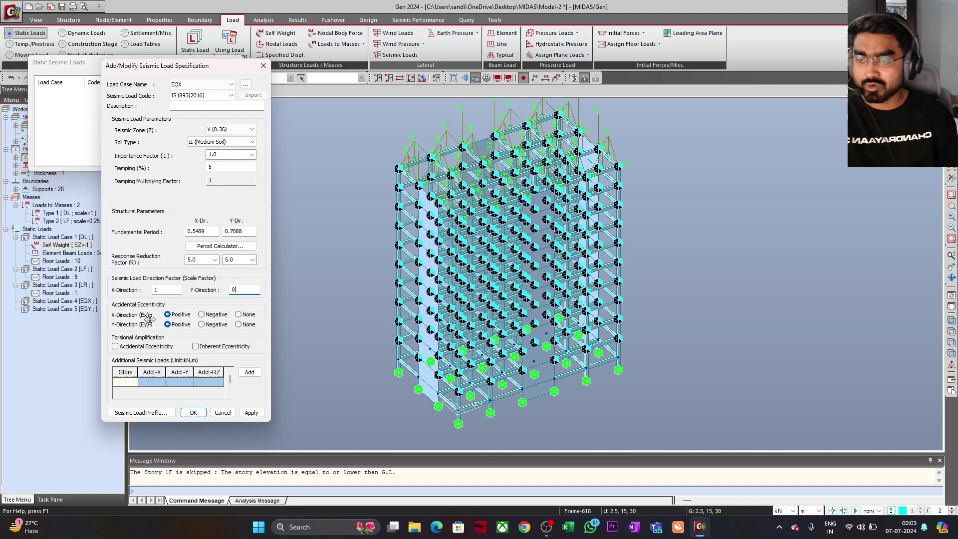
{"action": "left_click", "coordinate": [238, 314]}
{"action": "left_click", "coordinate": [238, 324]}
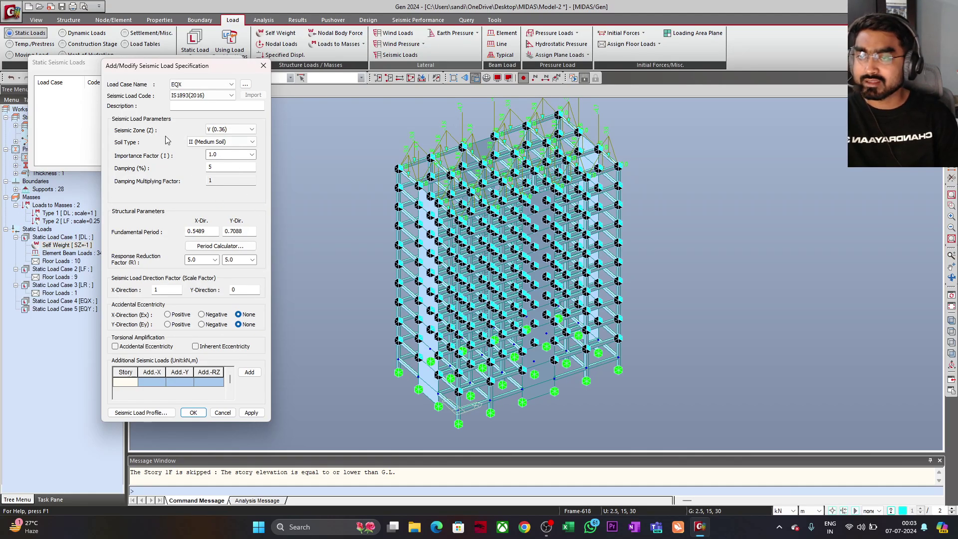
Examine the EQX seismic load profile in the X direction for story force, story shear and overturning moment.
{"action": "left_click", "coordinate": [145, 417]}
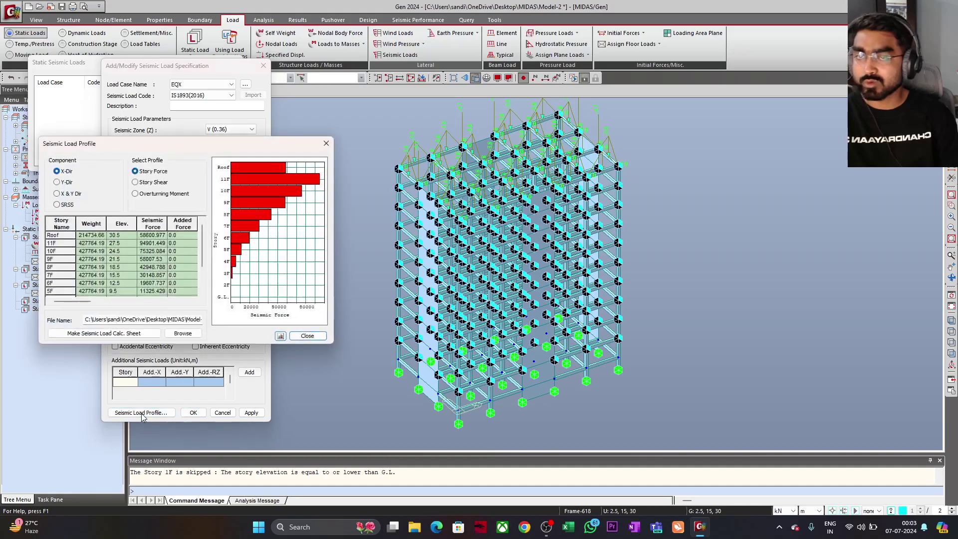
{"action": "left_click_drag", "start_coordinate": [169, 145], "coordinate": [597, 138]}
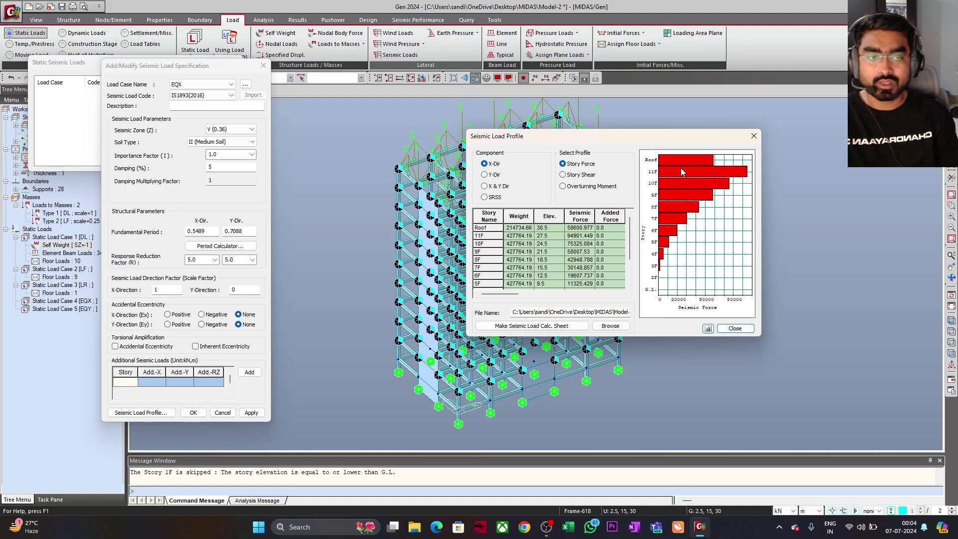
{"action": "left_click", "coordinate": [577, 175]}
{"action": "left_click", "coordinate": [581, 188]}
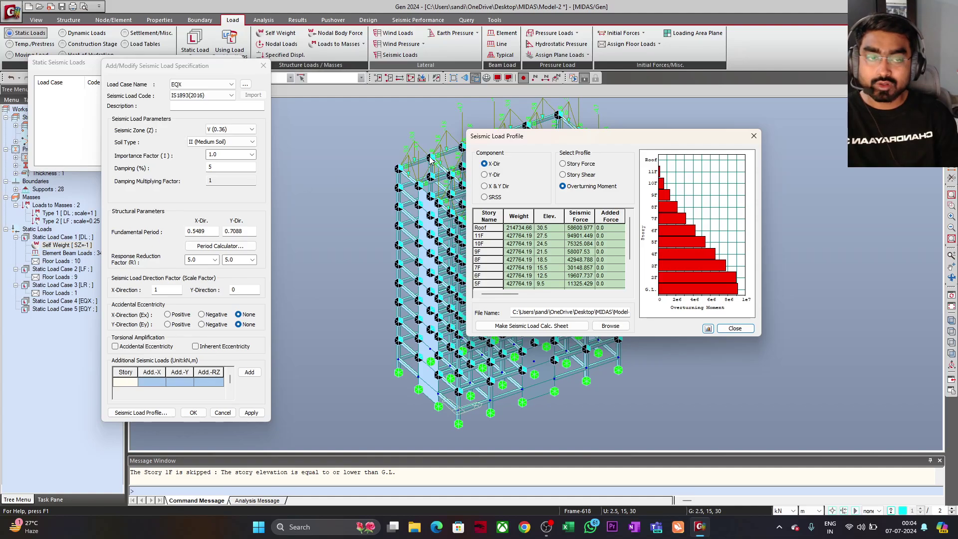
Generate the EQX seismic load calculation sheet and examine its story masses and IS1893:2016 equivalent seismic load parameters.
{"action": "left_click", "coordinate": [537, 330]}
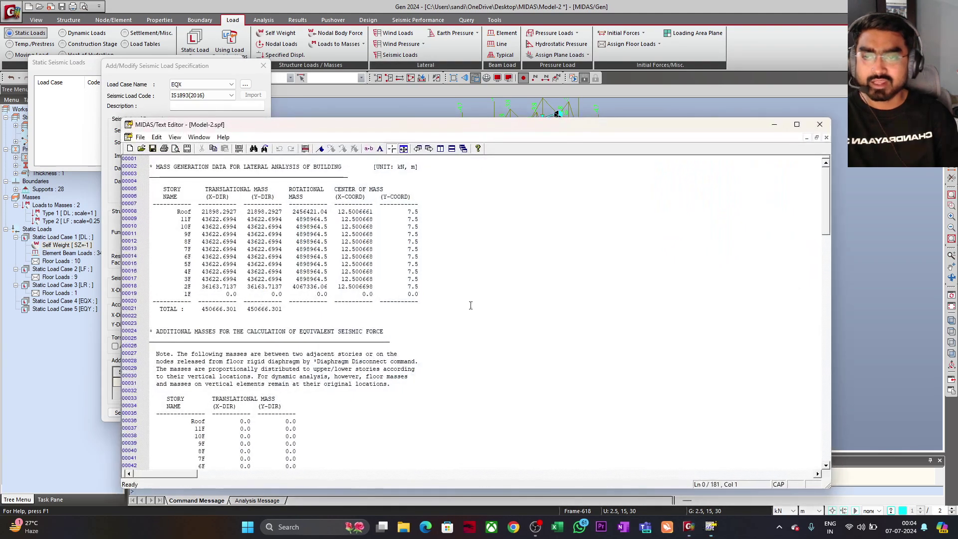
{"action": "left_click_drag", "start_coordinate": [285, 130], "coordinate": [283, 50]}
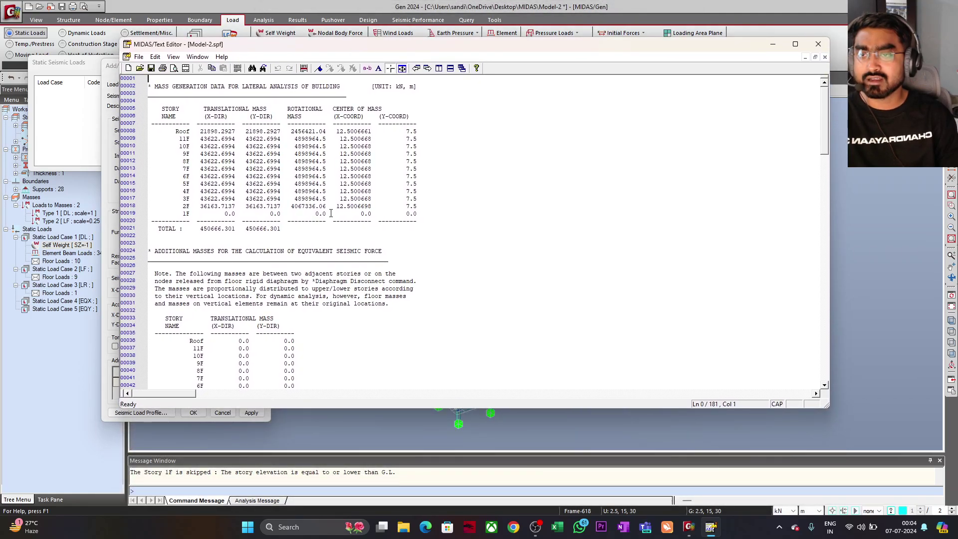
{"action": "scroll", "coordinate": [337, 214], "scroll_direction": "down", "scroll_amount": 6}
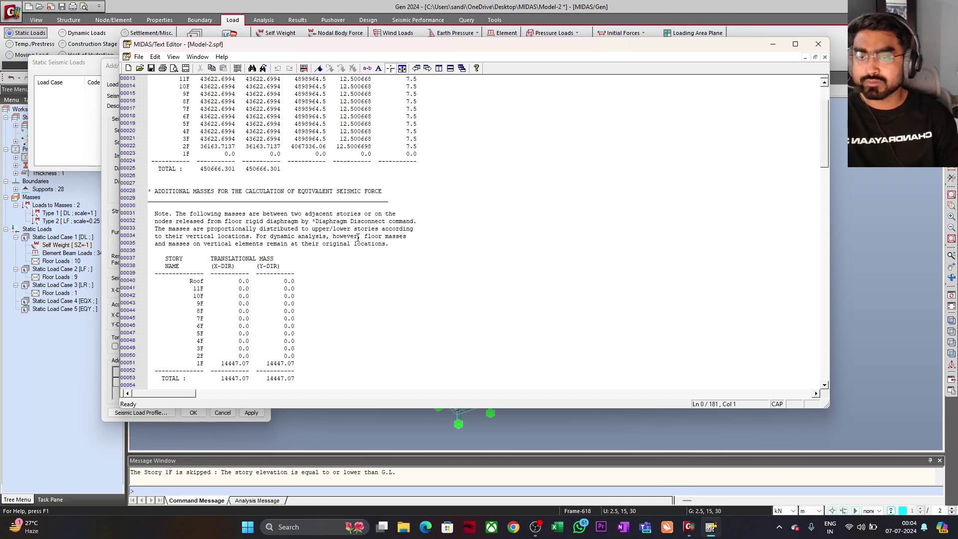
{"action": "scroll", "coordinate": [358, 239], "scroll_direction": "down", "scroll_amount": 7}
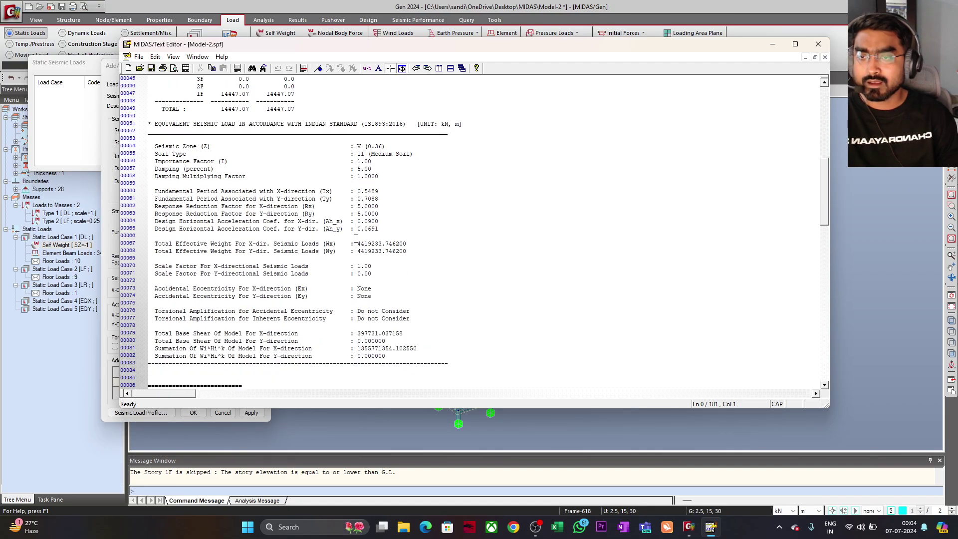
{"action": "left_click_drag", "start_coordinate": [153, 156], "coordinate": [181, 223]}
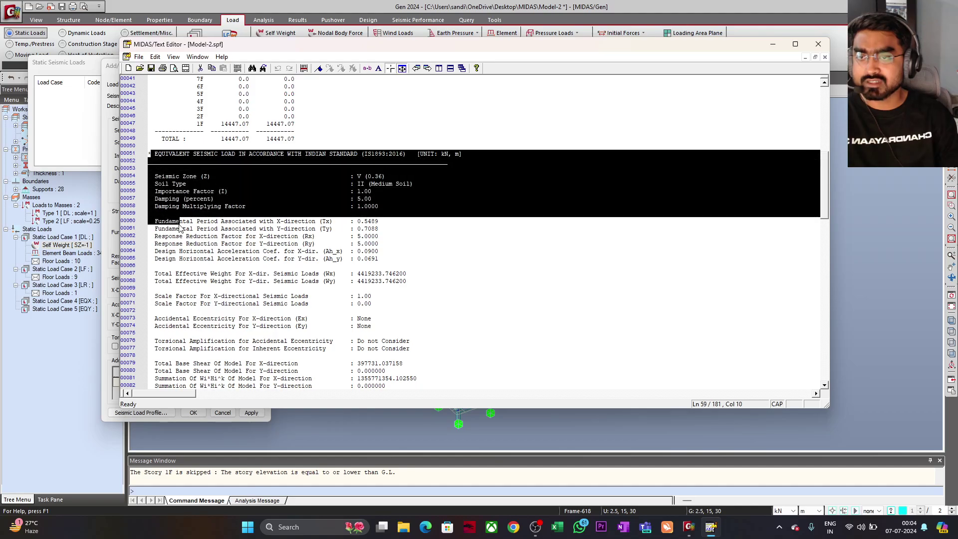
{"action": "scroll", "coordinate": [207, 227], "scroll_direction": "down", "scroll_amount": 1}
{"action": "left_click", "coordinate": [370, 266]}
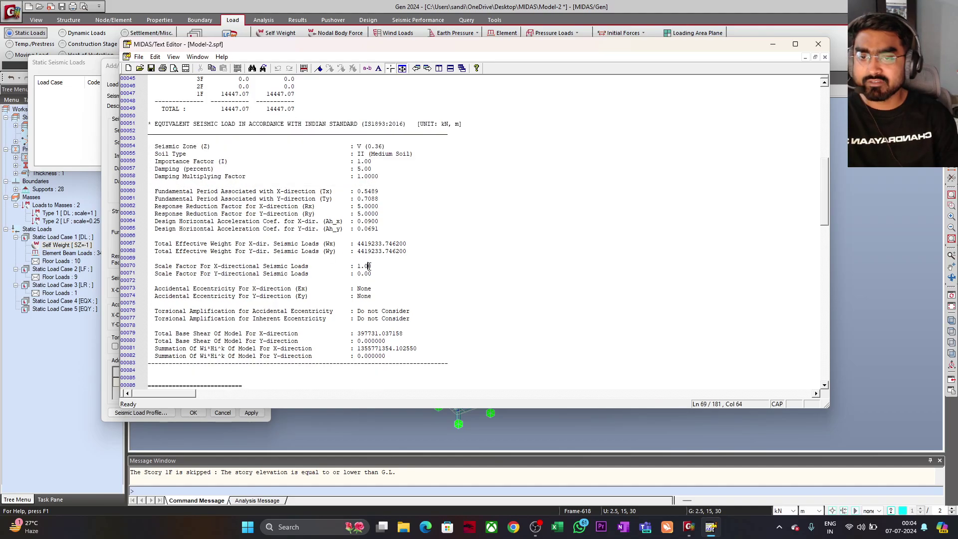
Examine the eccentricity data and the X-direction seismic load generation table in the calculation sheet.
{"action": "scroll", "coordinate": [375, 263], "scroll_direction": "down", "scroll_amount": 9}
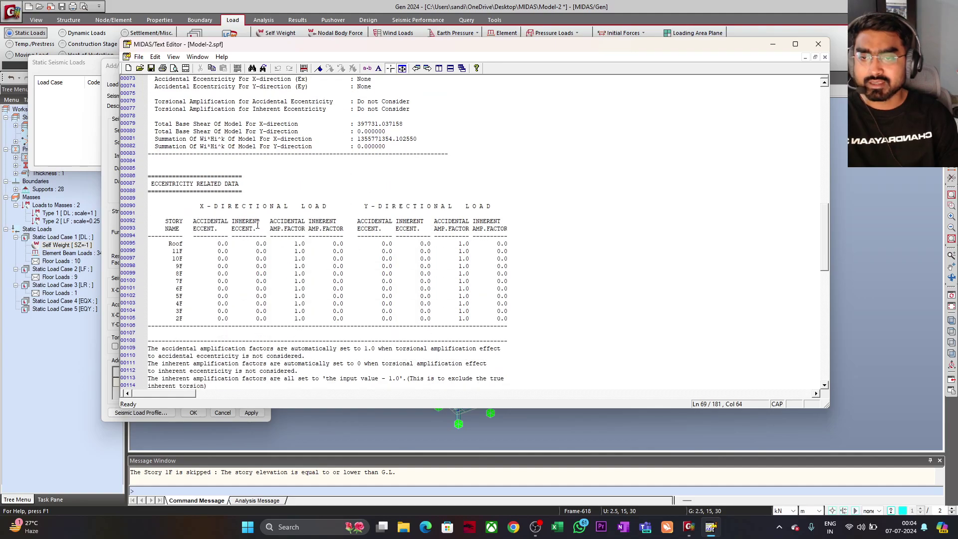
{"action": "scroll", "coordinate": [257, 226], "scroll_direction": "down", "scroll_amount": 1}
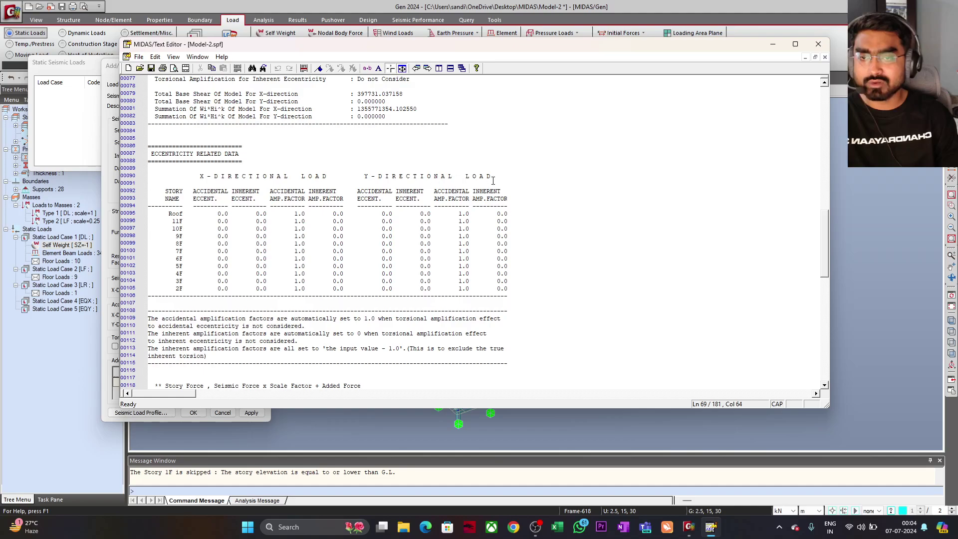
{"action": "scroll", "coordinate": [443, 193], "scroll_direction": "down", "scroll_amount": 9}
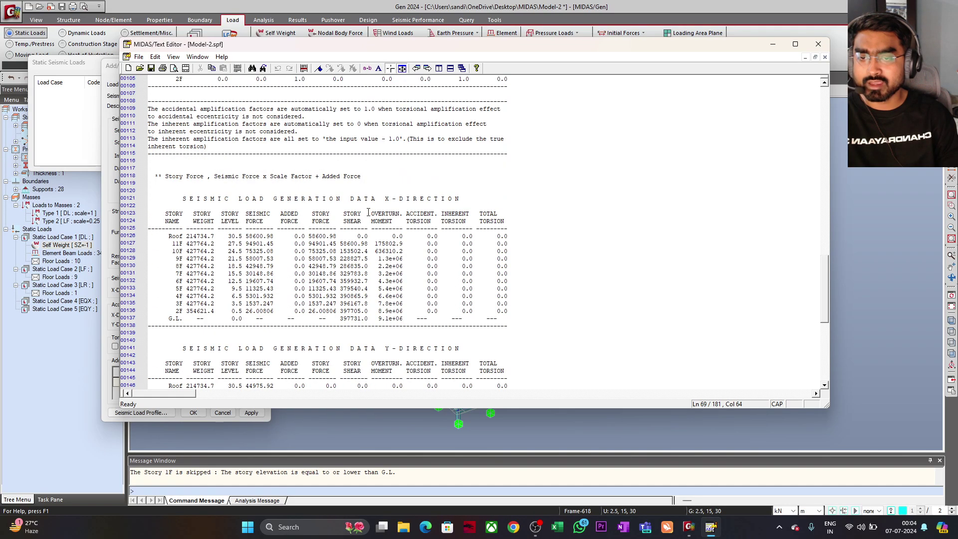
{"action": "left_click_drag", "start_coordinate": [183, 201], "coordinate": [361, 206]}
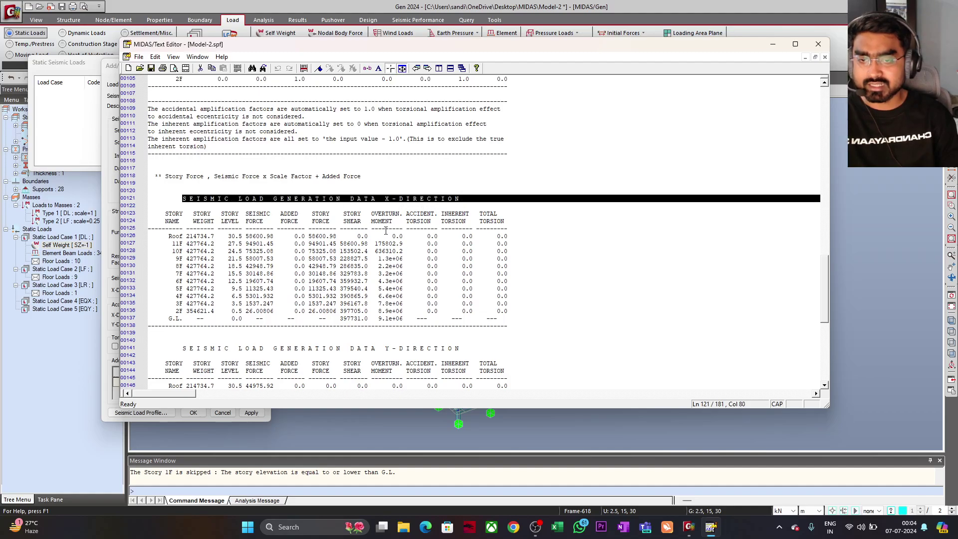
{"action": "scroll", "coordinate": [370, 225], "scroll_direction": "down", "scroll_amount": 1}
{"action": "scroll", "coordinate": [437, 289], "scroll_direction": "down", "scroll_amount": 2}
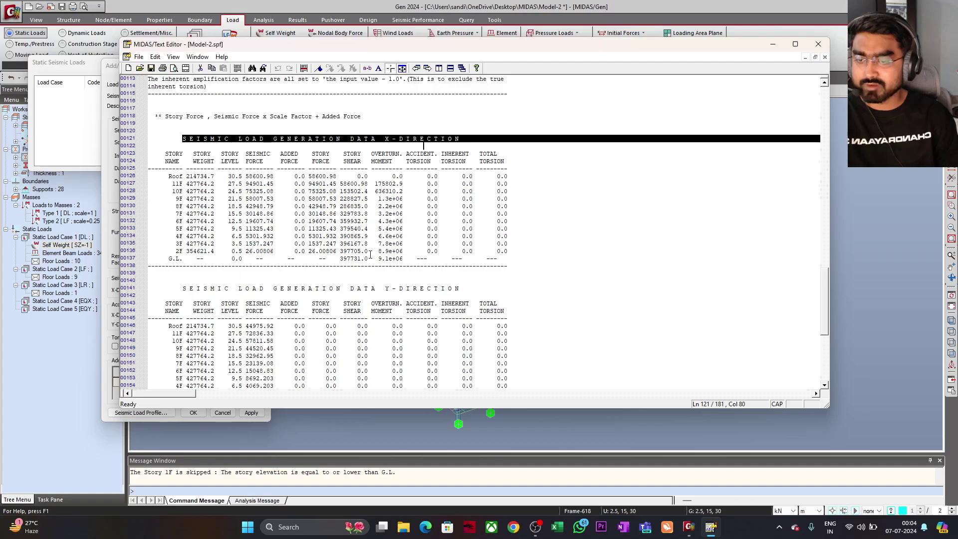
Review the whole calculation sheet again, comparing mass generation data, seismic parameters and the story force tables.
{"action": "scroll", "coordinate": [468, 232], "scroll_direction": "up", "scroll_amount": 20}
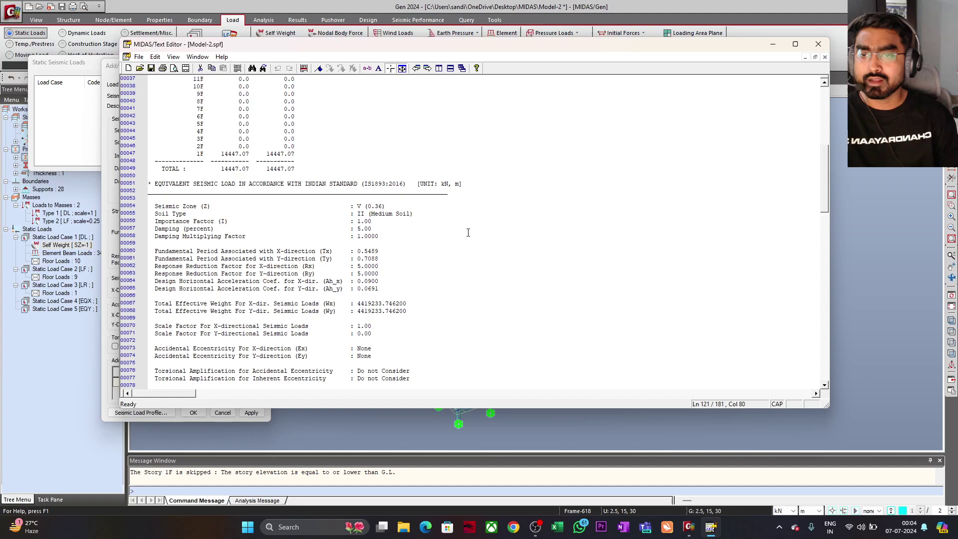
{"action": "scroll", "coordinate": [469, 232], "scroll_direction": "down", "scroll_amount": 2}
{"action": "scroll", "coordinate": [435, 240], "scroll_direction": "up", "scroll_amount": 3}
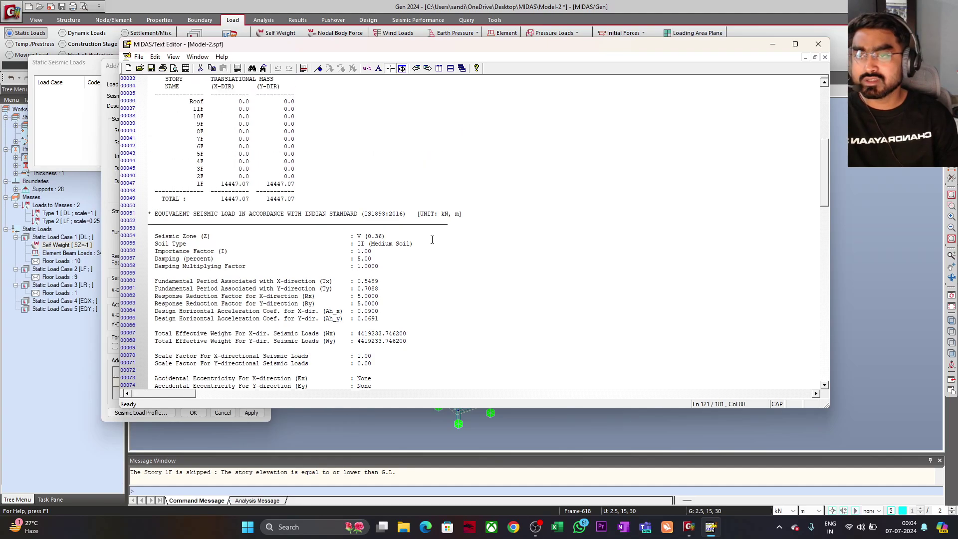
{"action": "scroll", "coordinate": [312, 202], "scroll_direction": "down", "scroll_amount": 2}
{"action": "scroll", "coordinate": [333, 248], "scroll_direction": "up", "scroll_amount": 4}
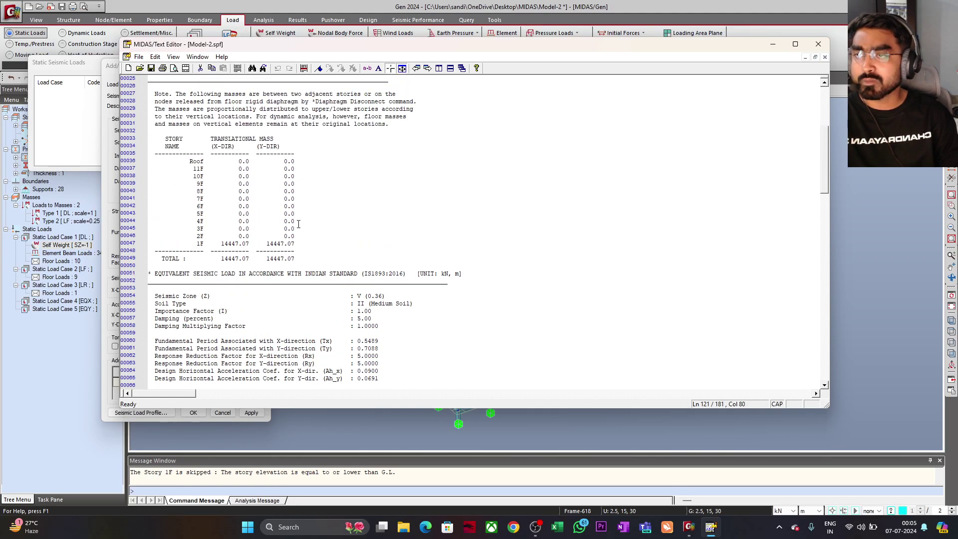
{"action": "scroll", "coordinate": [305, 225], "scroll_direction": "down", "scroll_amount": 6}
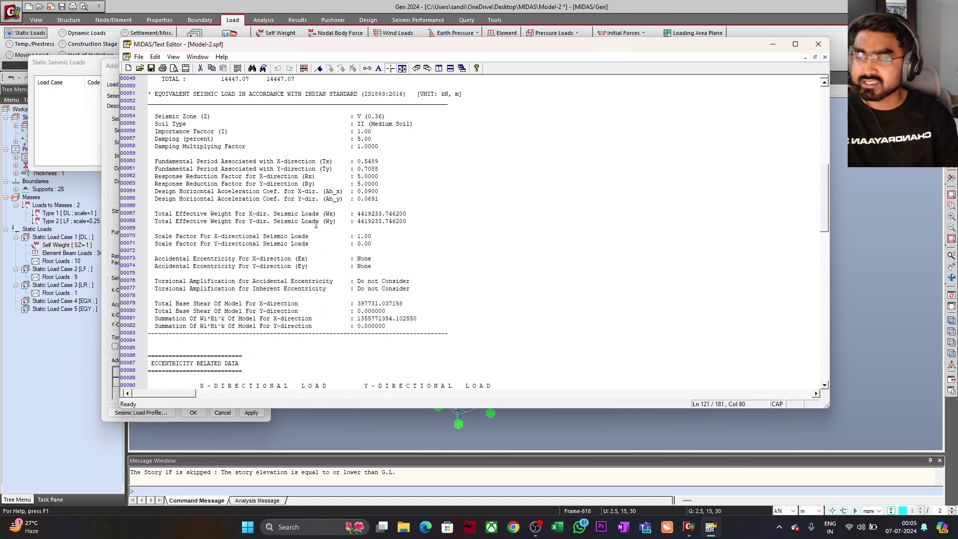
{"action": "scroll", "coordinate": [316, 225], "scroll_direction": "down", "scroll_amount": 15}
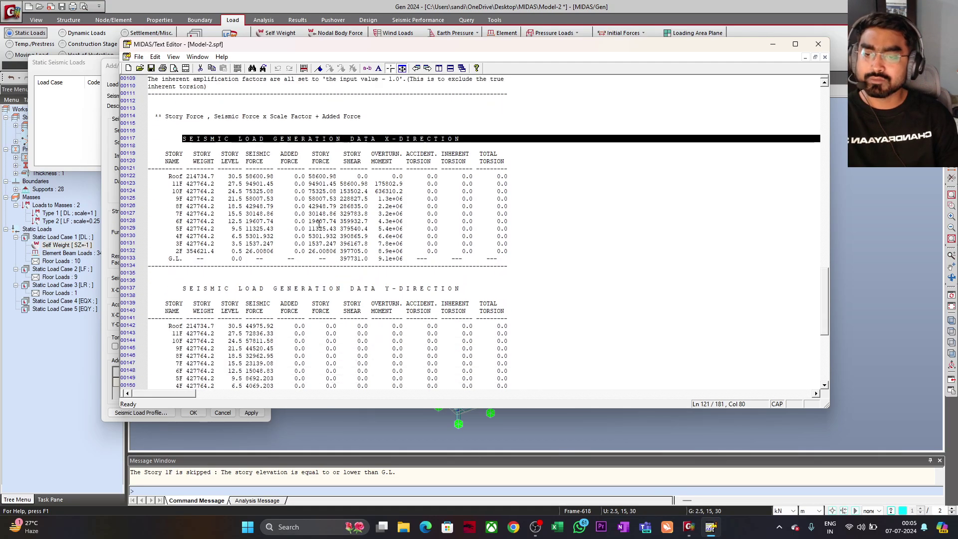
{"action": "scroll", "coordinate": [320, 225], "scroll_direction": "up", "scroll_amount": 5}
{"action": "scroll", "coordinate": [321, 224], "scroll_direction": "down", "scroll_amount": 3}
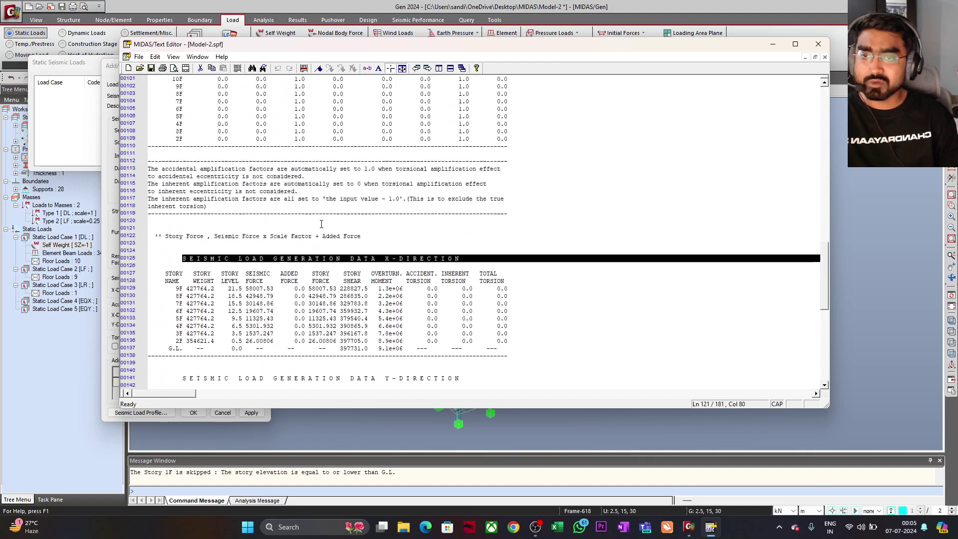
{"action": "scroll", "coordinate": [322, 224], "scroll_direction": "up", "scroll_amount": 20}
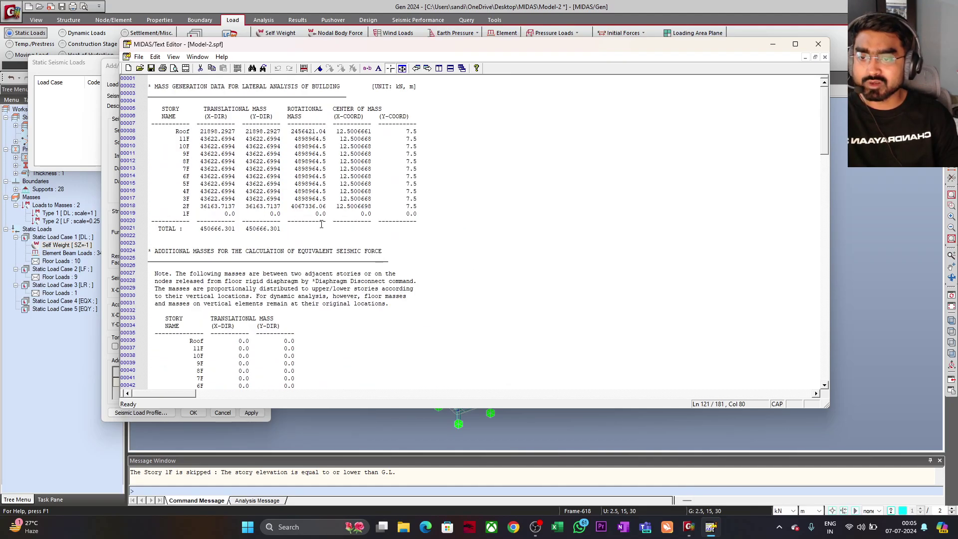
{"action": "scroll", "coordinate": [321, 225], "scroll_direction": "down", "scroll_amount": 13}
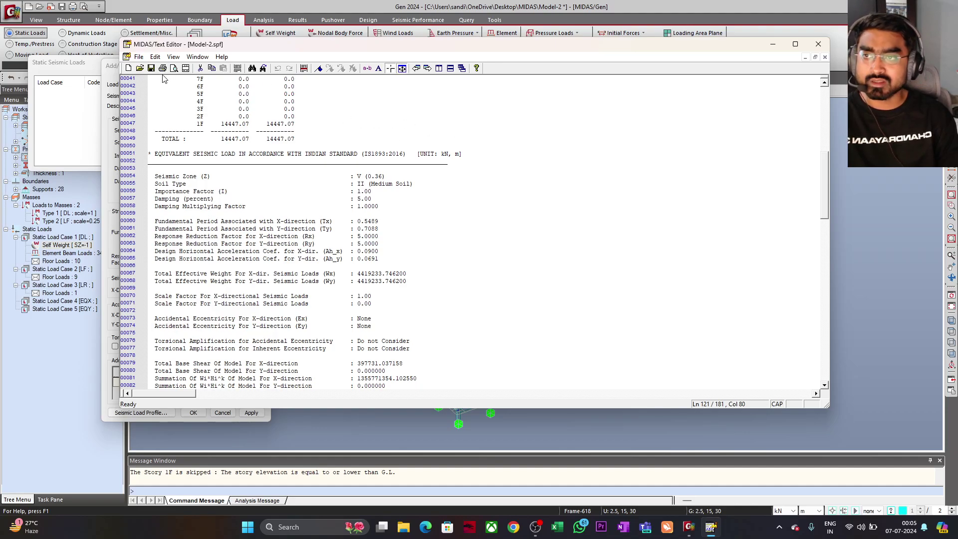
Close the calculation sheet and the seismic load profile, and apply the EQX static seismic load to the model.
{"action": "left_click", "coordinate": [819, 44]}
{"action": "left_click_drag", "start_coordinate": [595, 145], "coordinate": [500, 125]}
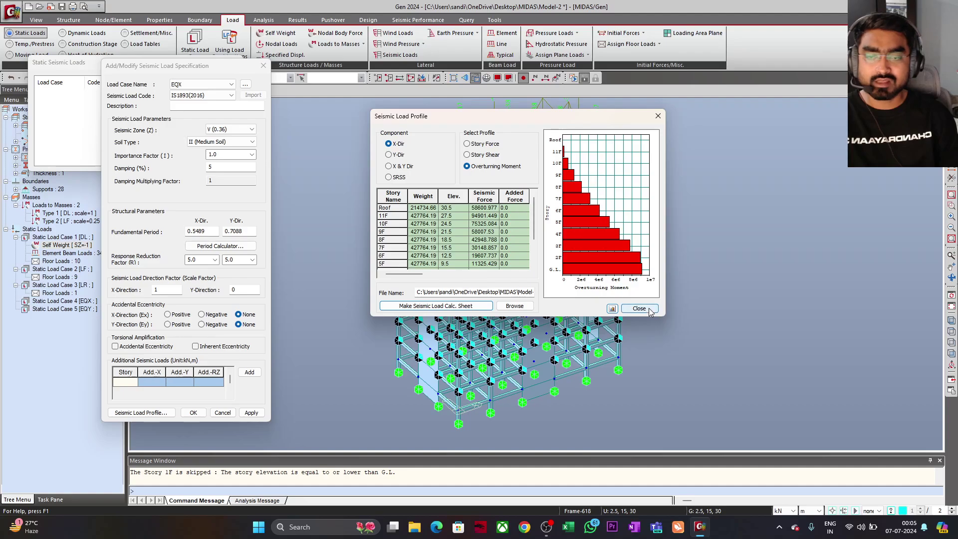
{"action": "left_click", "coordinate": [650, 310]}
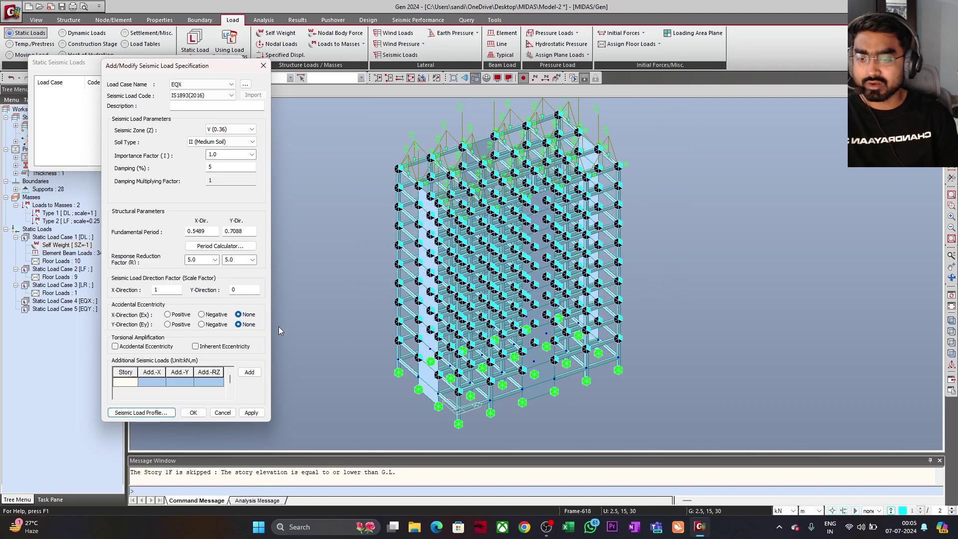
{"action": "left_click", "coordinate": [250, 412]}
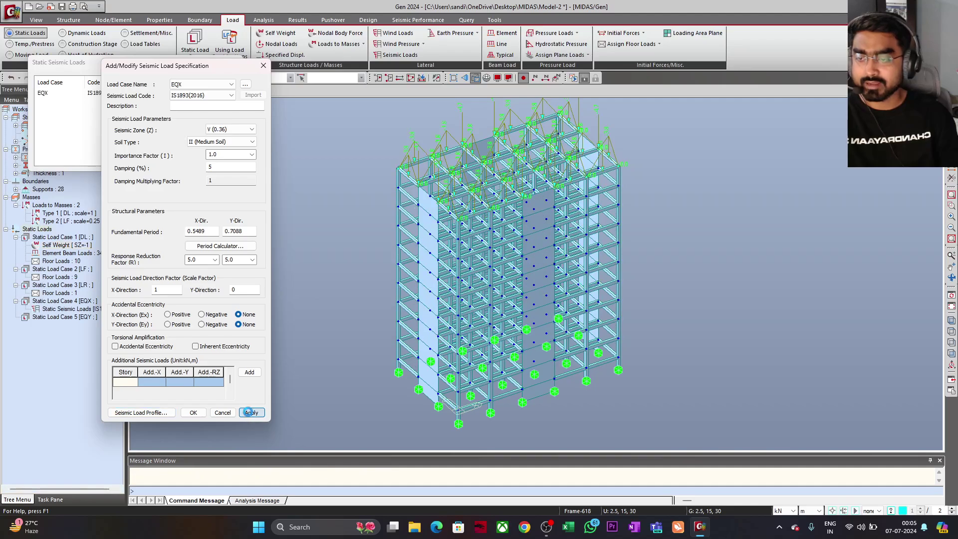
{"action": "left_click_drag", "start_coordinate": [160, 65], "coordinate": [268, 60]}
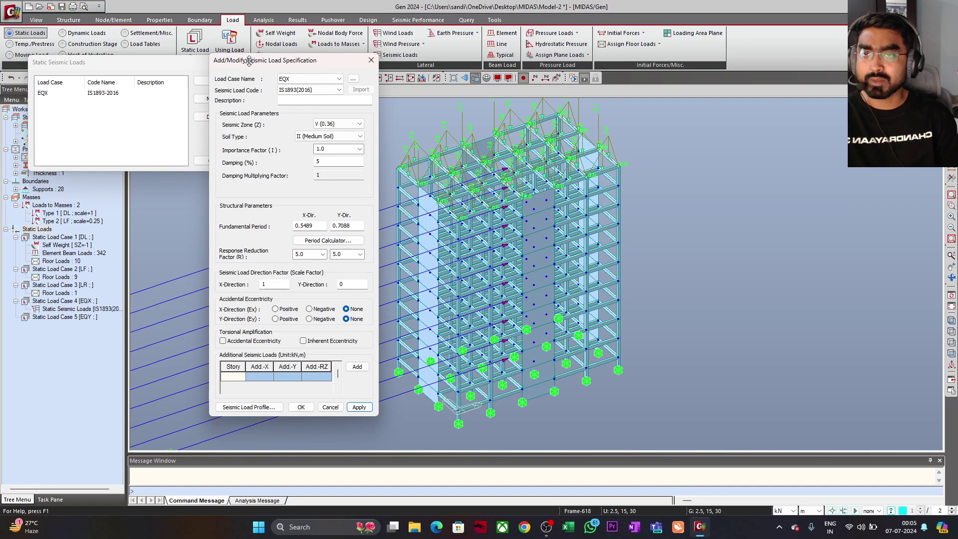
{"action": "left_click_drag", "start_coordinate": [245, 60], "coordinate": [112, 90]}
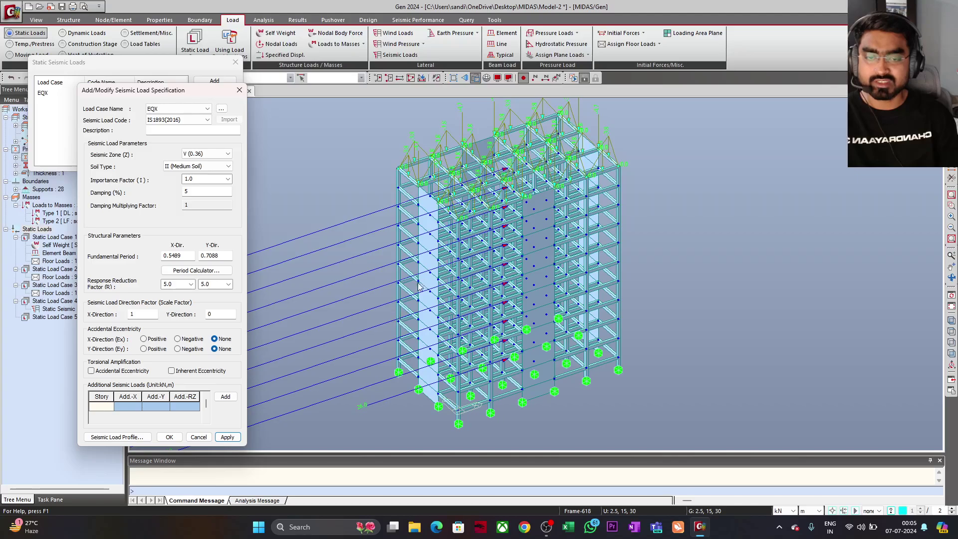
Switch the seismic load specification to load case EQY with scale factors of 0 in X and 1 in Y.
{"action": "left_click", "coordinate": [170, 109]}
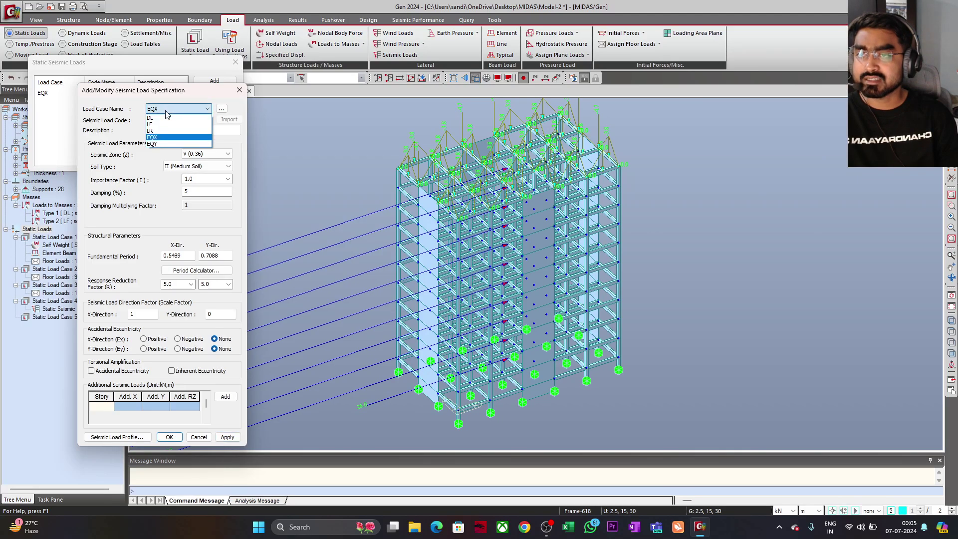
{"action": "left_click", "coordinate": [157, 150]}
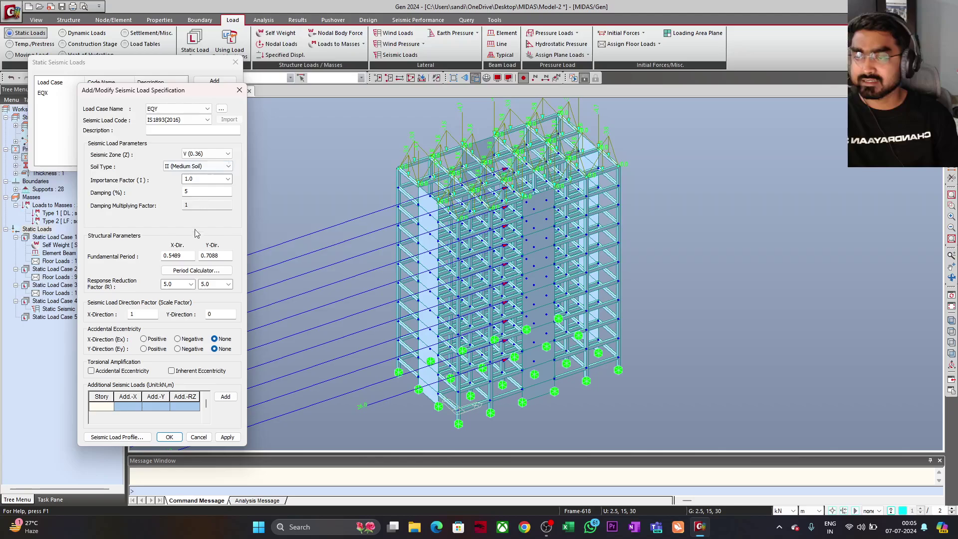
{"action": "double_click", "coordinate": [145, 314]}
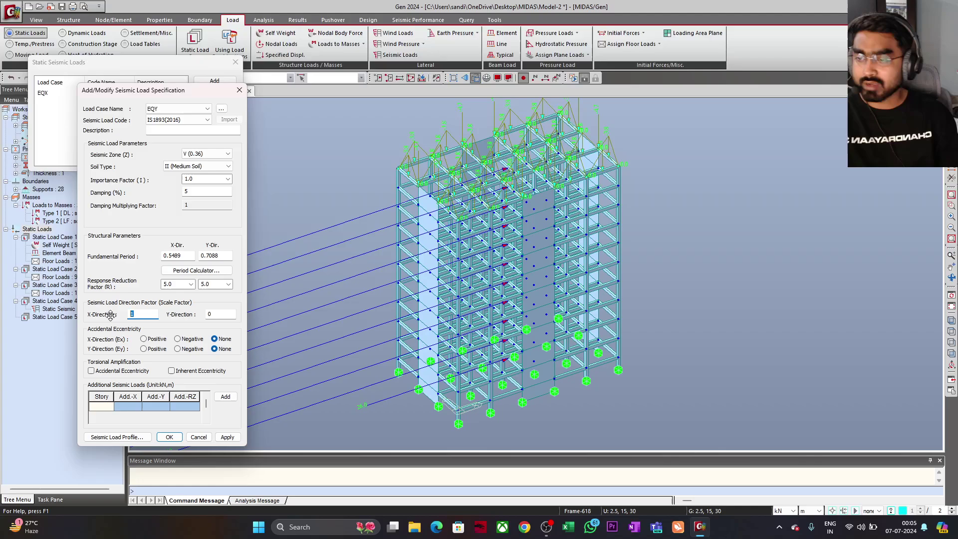
{"action": "type", "text": "0"}
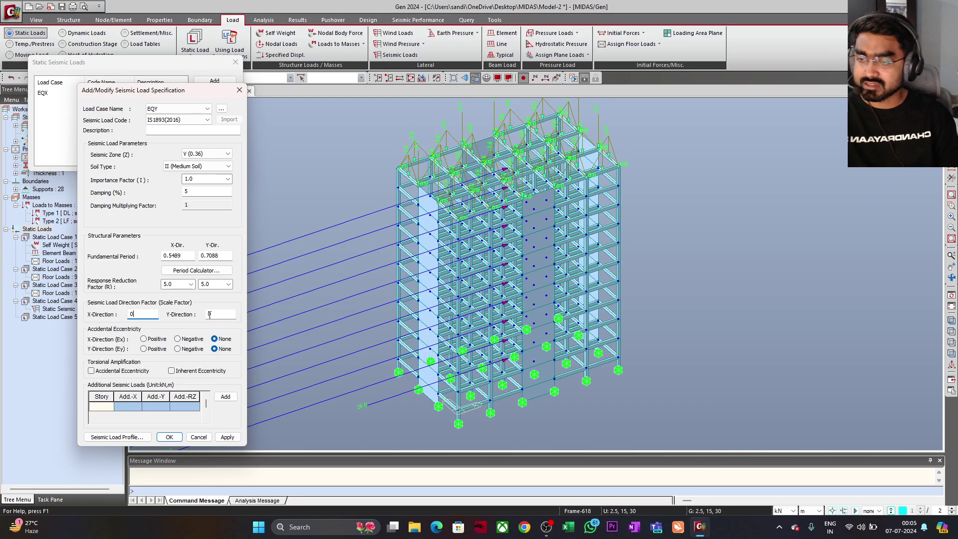
{"action": "double_click", "coordinate": [209, 315]}
{"action": "type", "text": "1"}
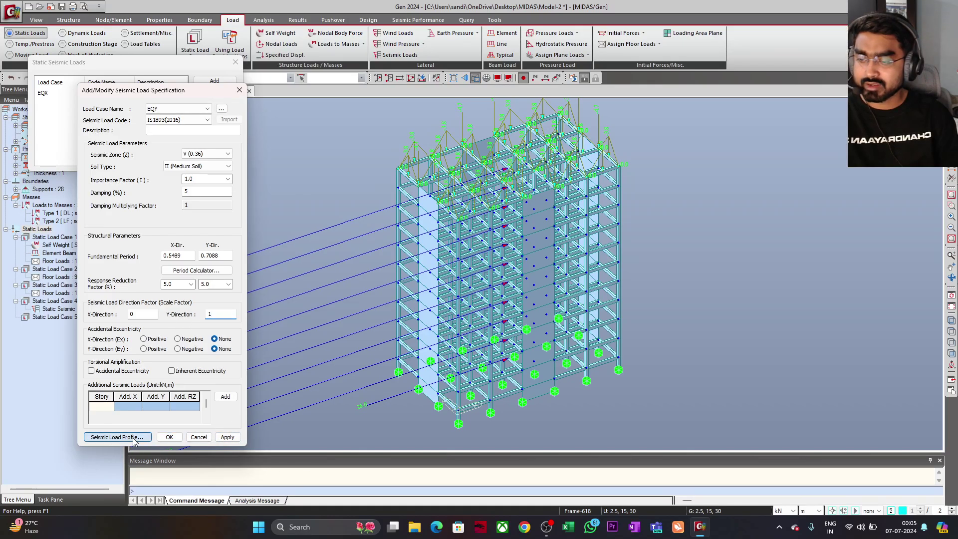
Examine the EQY seismic load profile in the Y direction for story force, story shear and overturning moment.
{"action": "left_click", "coordinate": [117, 437]}
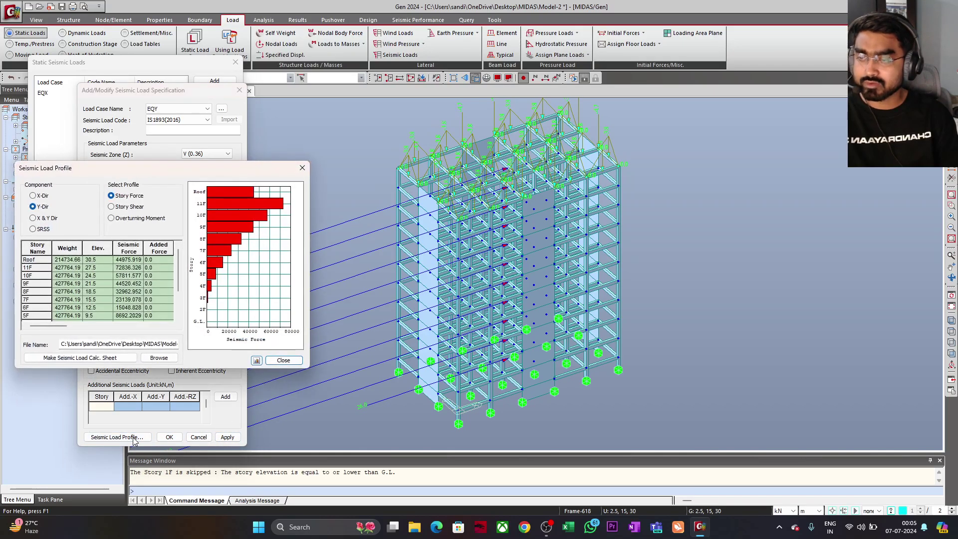
{"action": "left_click", "coordinate": [123, 207]}
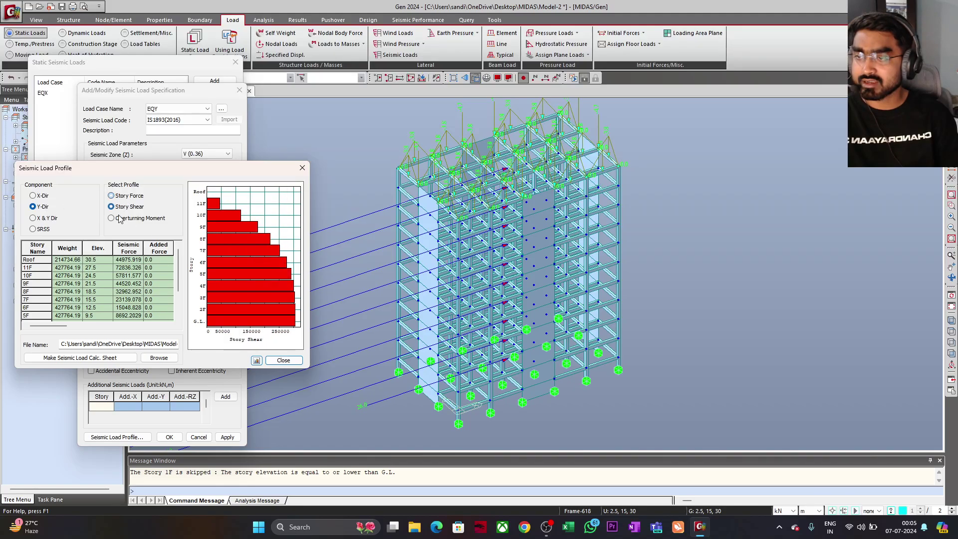
{"action": "left_click", "coordinate": [120, 220]}
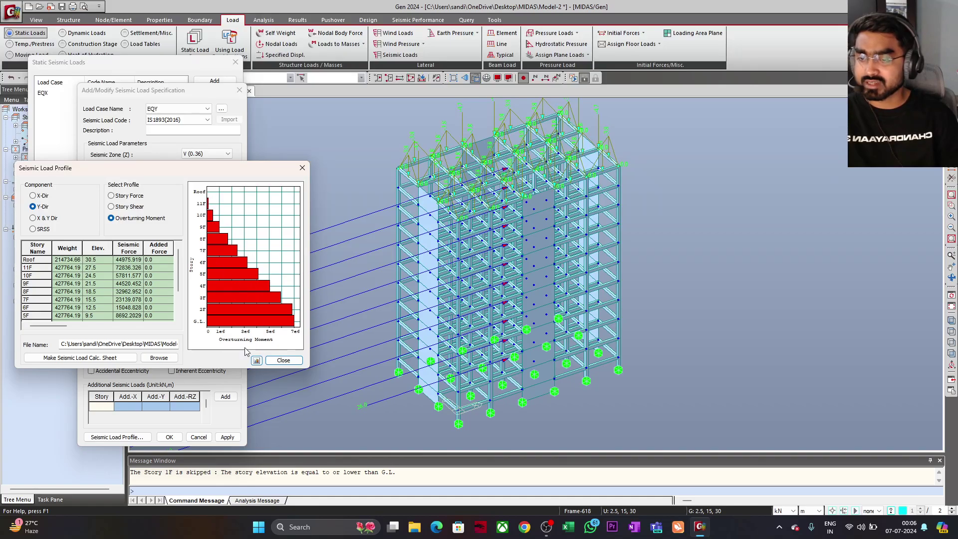
Close the load profile and apply the EQY static seismic load to the model.
{"action": "left_click", "coordinate": [301, 168]}
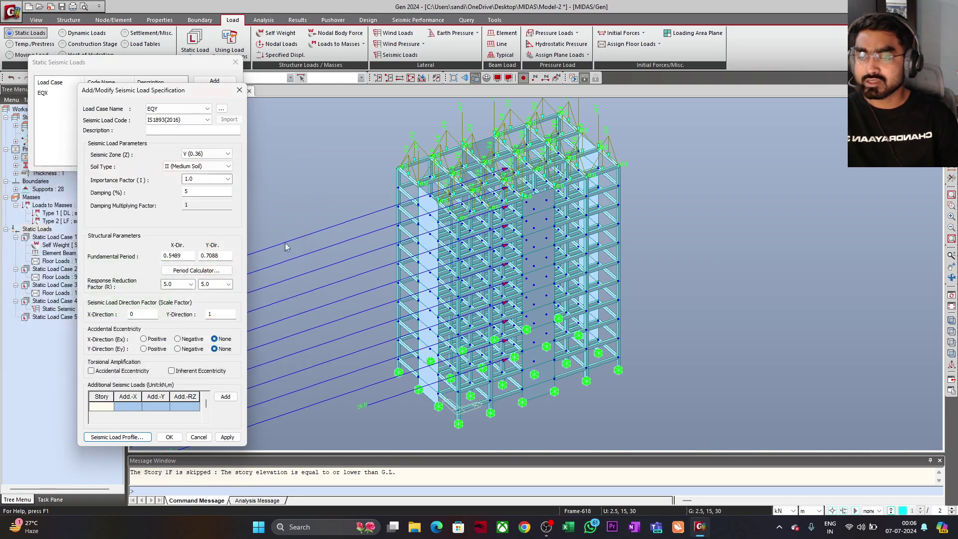
{"action": "left_click", "coordinate": [227, 438]}
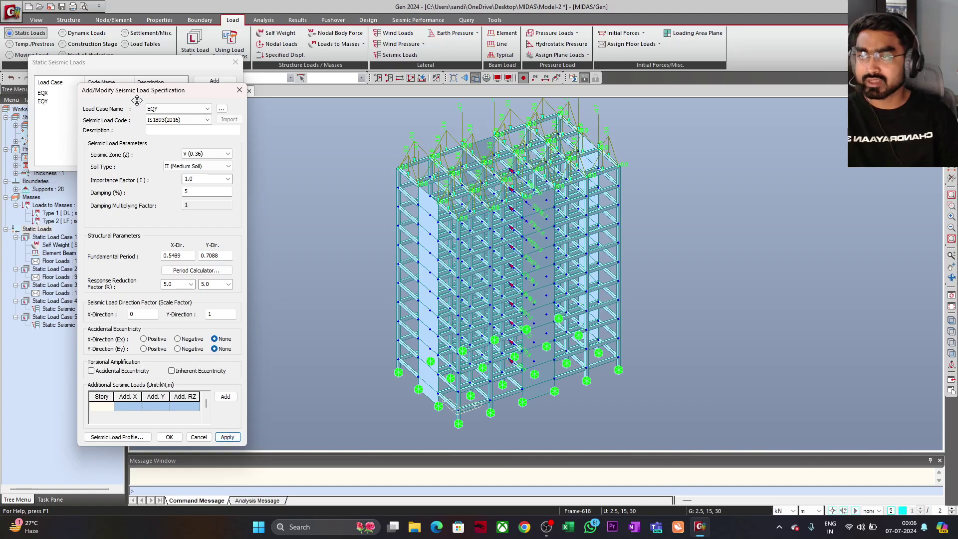
{"action": "left_click_drag", "start_coordinate": [137, 101], "coordinate": [225, 94]}
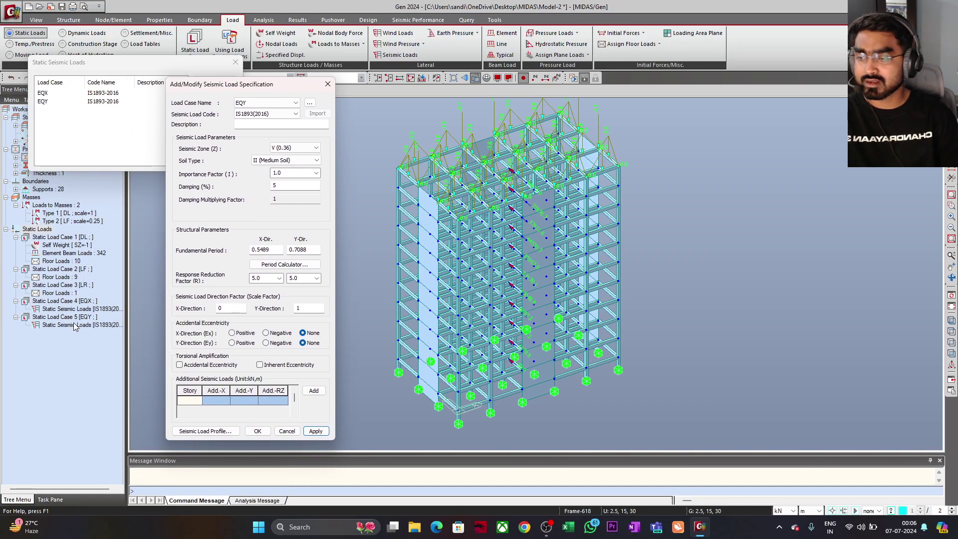
Close the seismic load specification and the list of static seismic loads, and perform the structural analysis.
{"action": "left_click", "coordinate": [328, 84]}
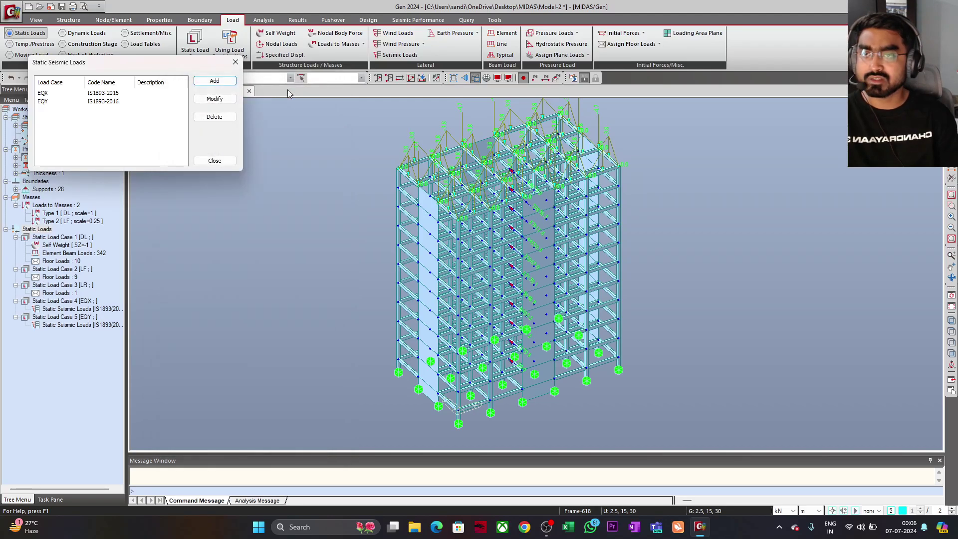
{"action": "left_click", "coordinate": [214, 160]}
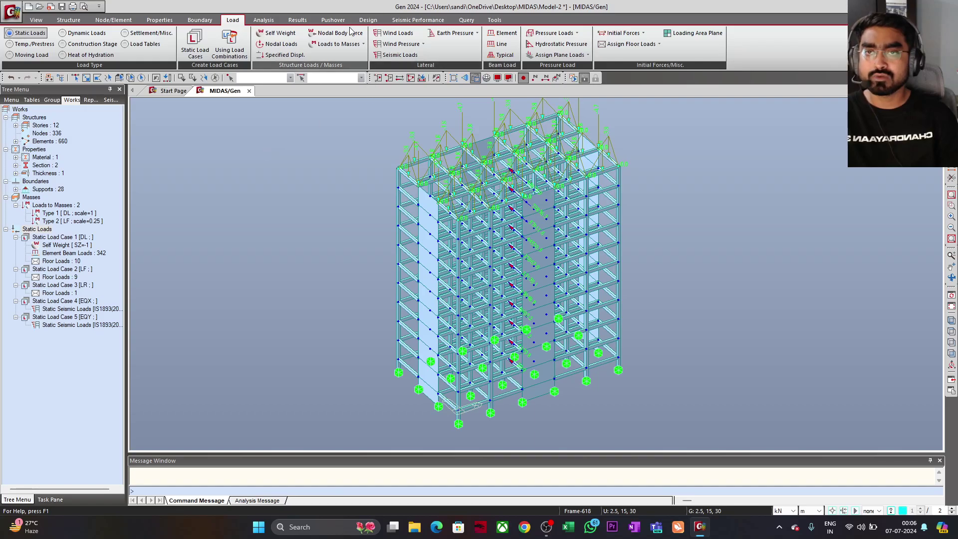
{"action": "left_click", "coordinate": [264, 20]}
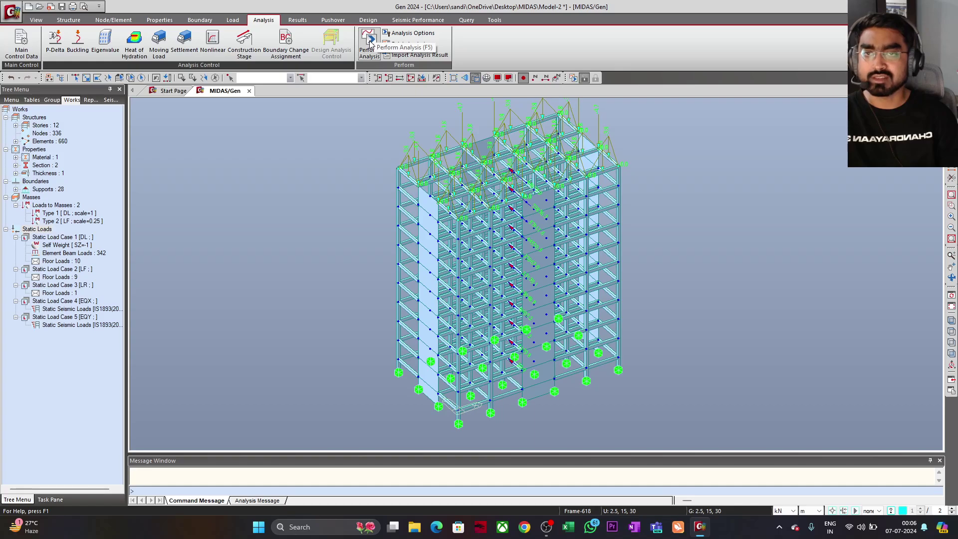
{"action": "left_click", "coordinate": [369, 43]}
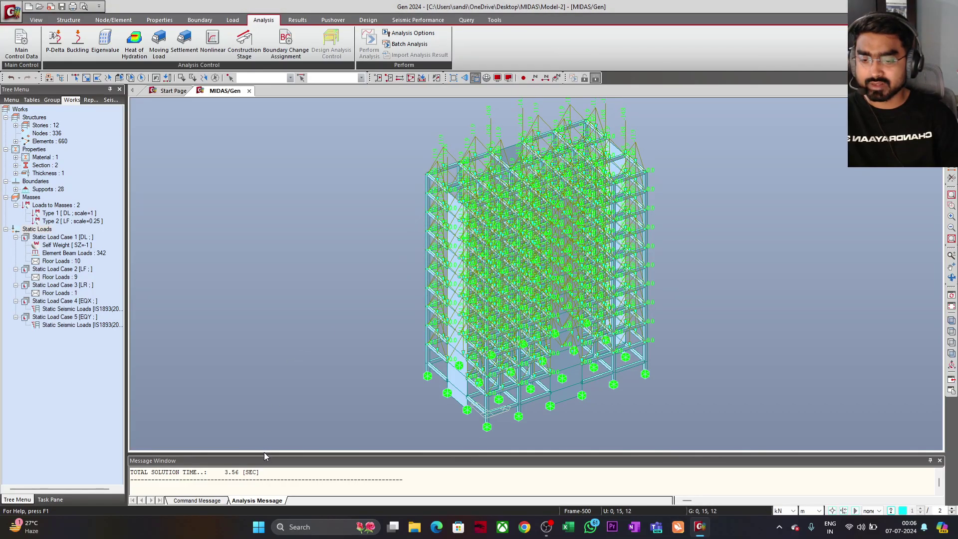
Review the solver messages of the completed analysis in an enlarged message window, and shrink the window again.
{"action": "left_click_drag", "start_coordinate": [264, 454], "coordinate": [257, 353]}
{"action": "scroll", "coordinate": [240, 397], "scroll_direction": "up", "scroll_amount": 5}
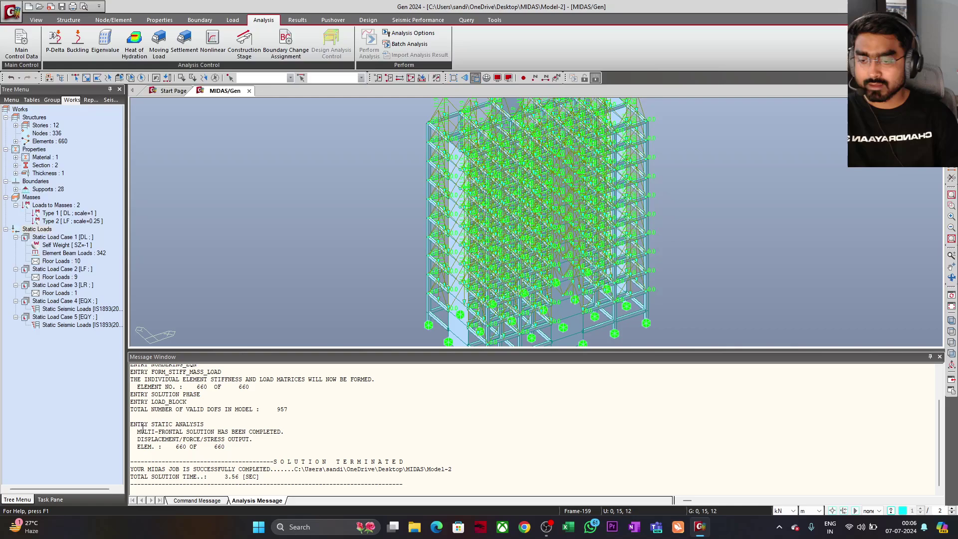
{"action": "left_click_drag", "start_coordinate": [142, 428], "coordinate": [226, 440]}
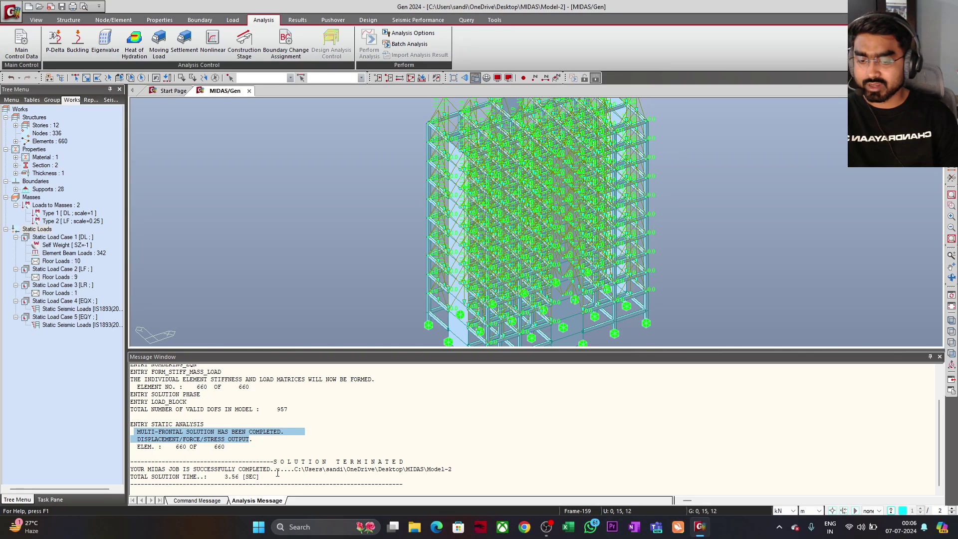
{"action": "scroll", "coordinate": [278, 473], "scroll_direction": "up", "scroll_amount": 2}
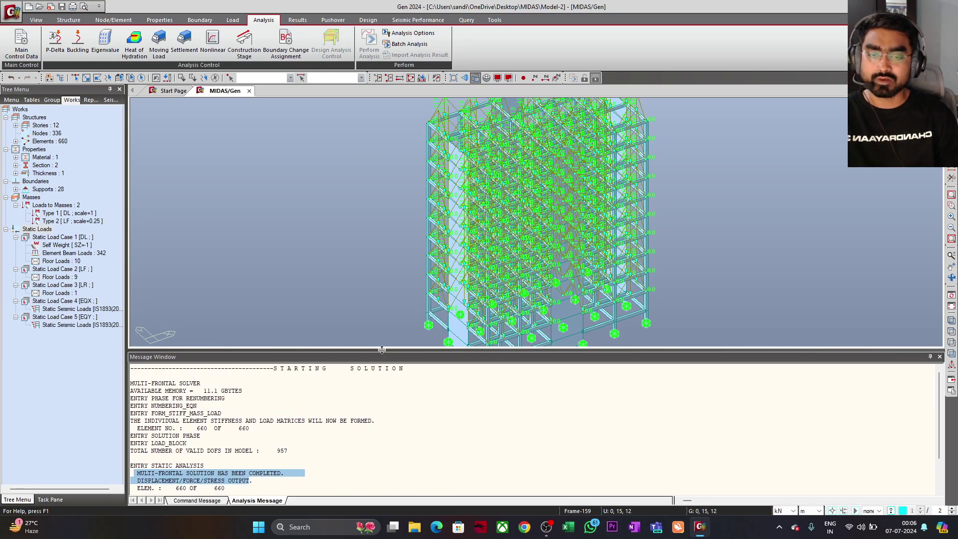
{"action": "left_click_drag", "start_coordinate": [381, 349], "coordinate": [382, 430]}
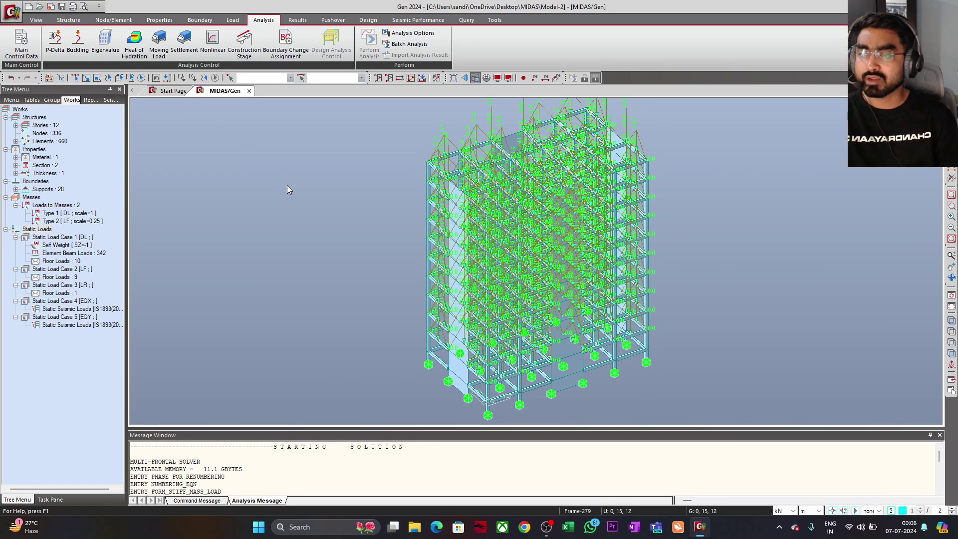
Hide the element beam loads of load case DL and the floor loads of load case LF in the model view.
{"action": "left_click", "coordinate": [298, 20]}
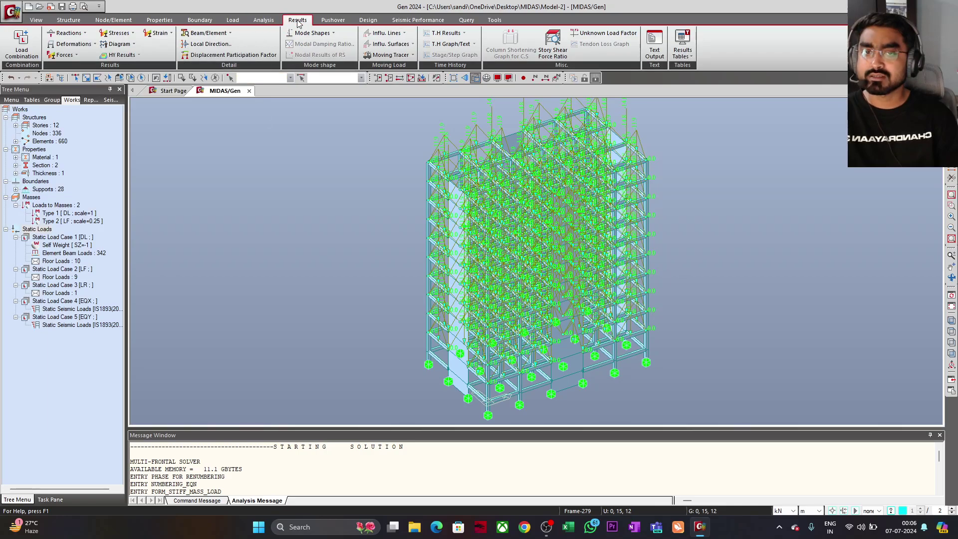
{"action": "right_click", "coordinate": [84, 256]}
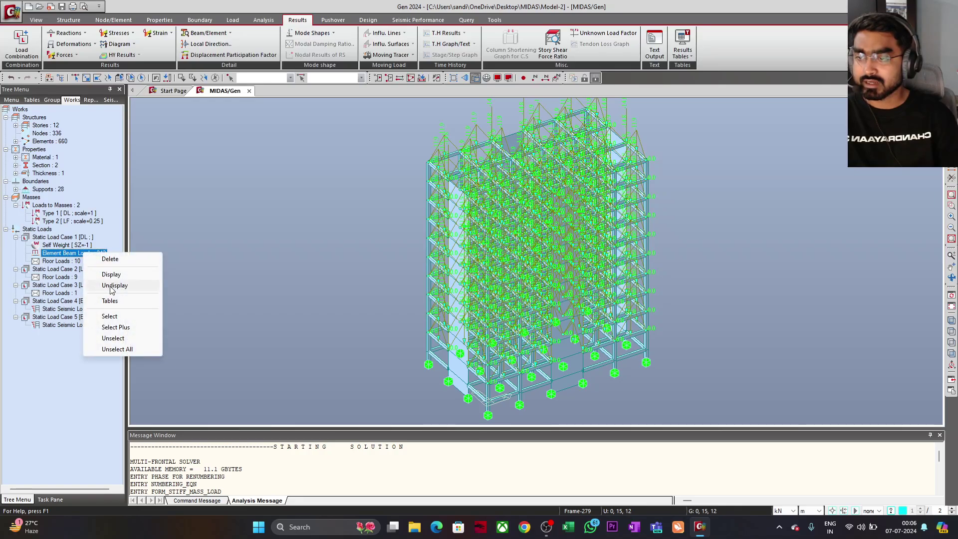
{"action": "left_click", "coordinate": [109, 289]}
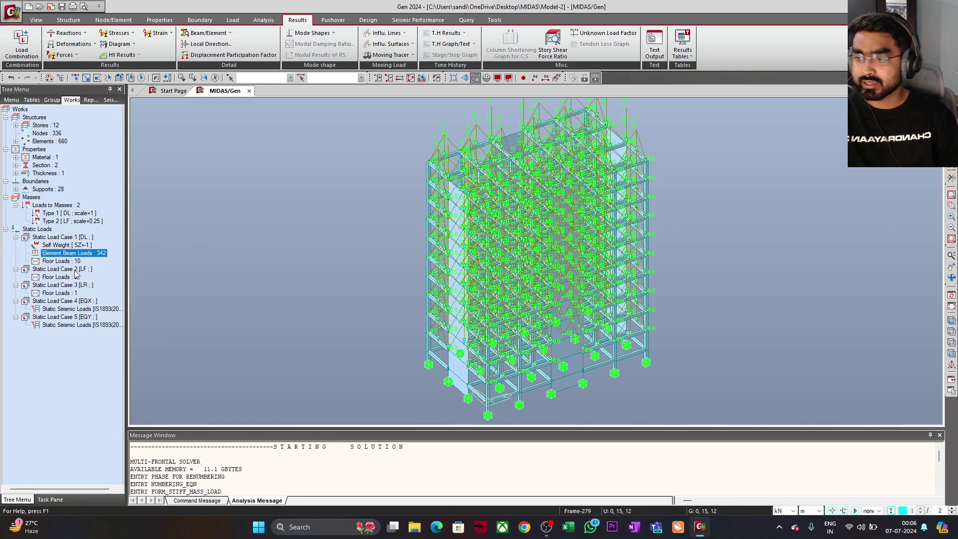
{"action": "right_click", "coordinate": [69, 279]}
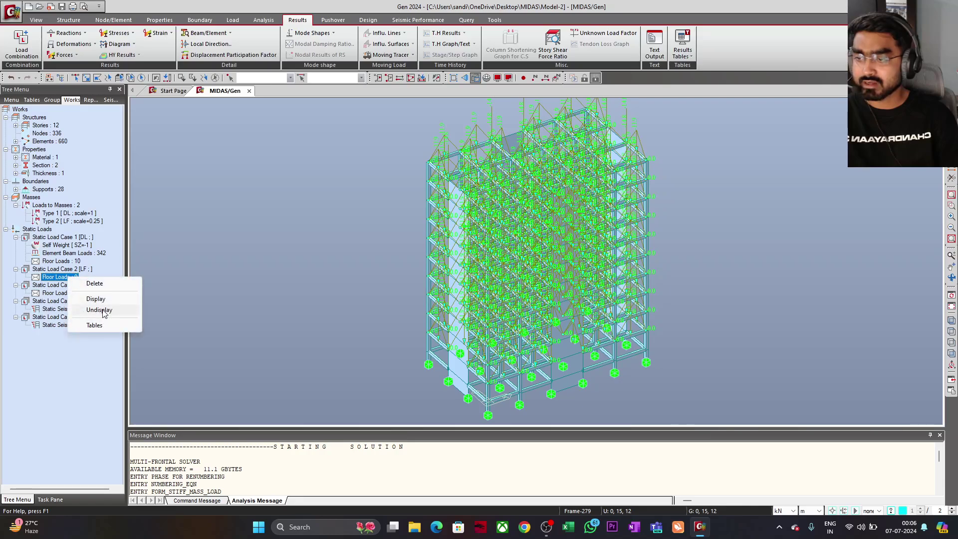
{"action": "left_click", "coordinate": [103, 310]}
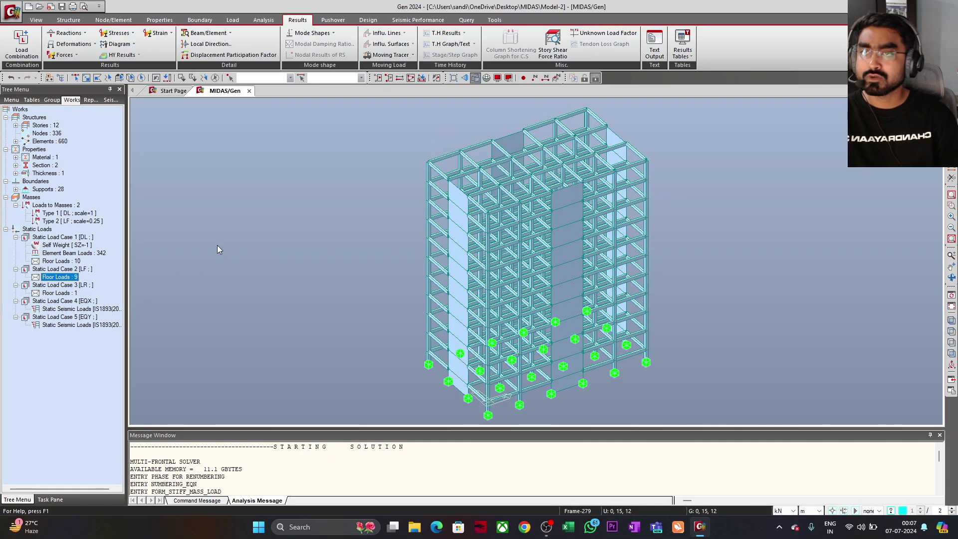
Show the displacement contour for load case EQX with component DX, the deformed shape and the legend.
{"action": "left_click", "coordinate": [76, 44]}
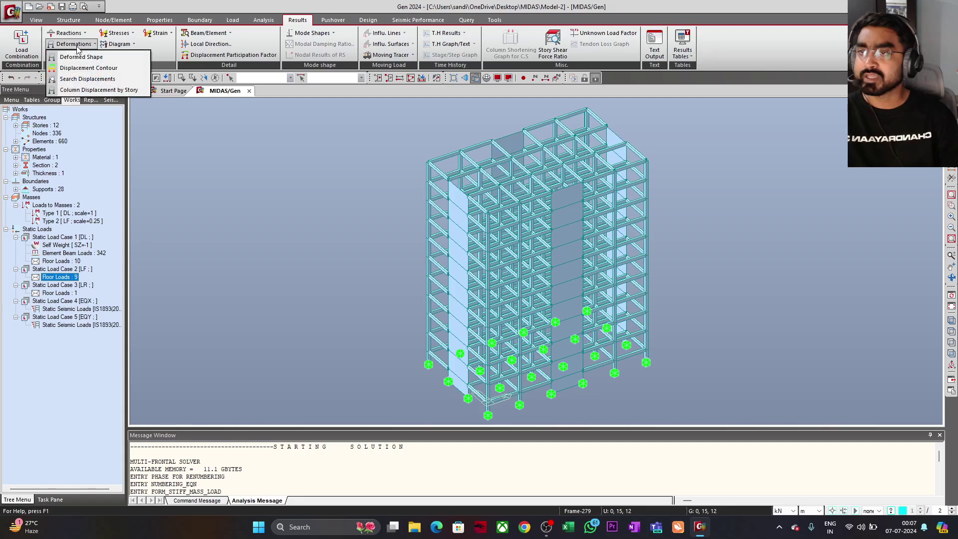
{"action": "left_click", "coordinate": [87, 70]}
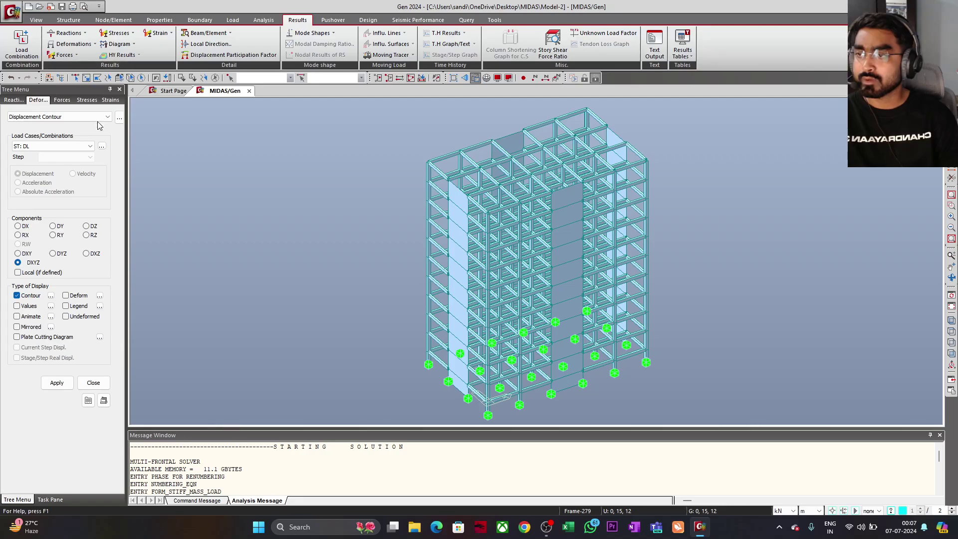
{"action": "left_click", "coordinate": [82, 147]}
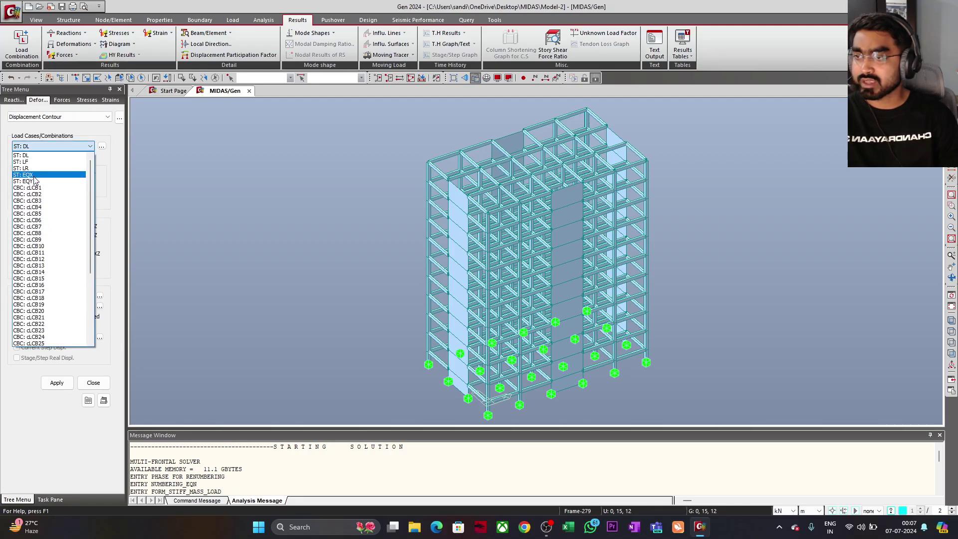
{"action": "left_click", "coordinate": [34, 180]}
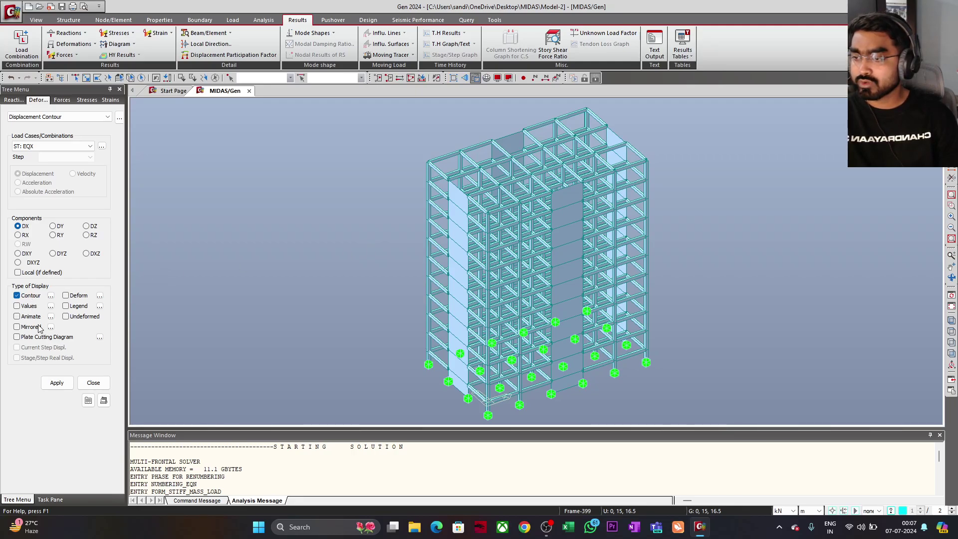
{"action": "left_click", "coordinate": [68, 296]}
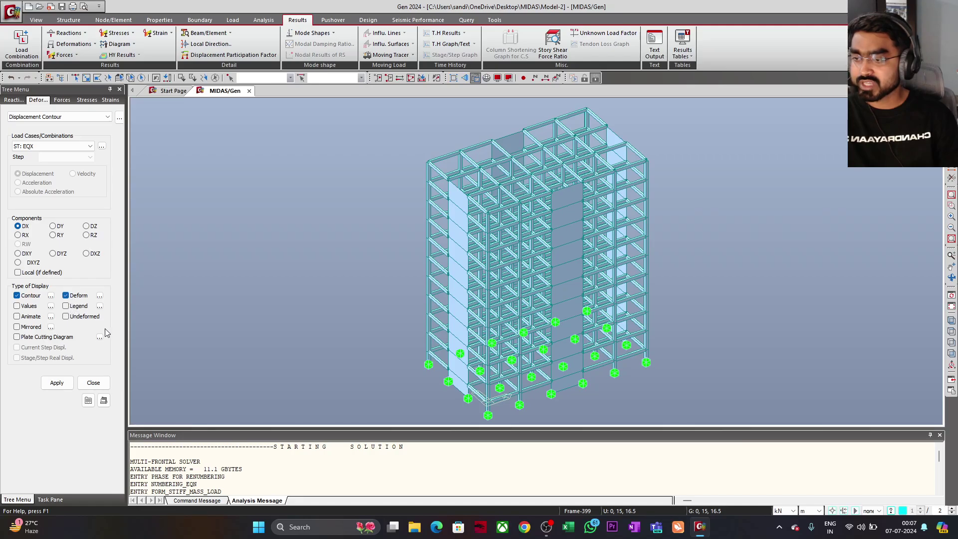
{"action": "left_click", "coordinate": [66, 307]}
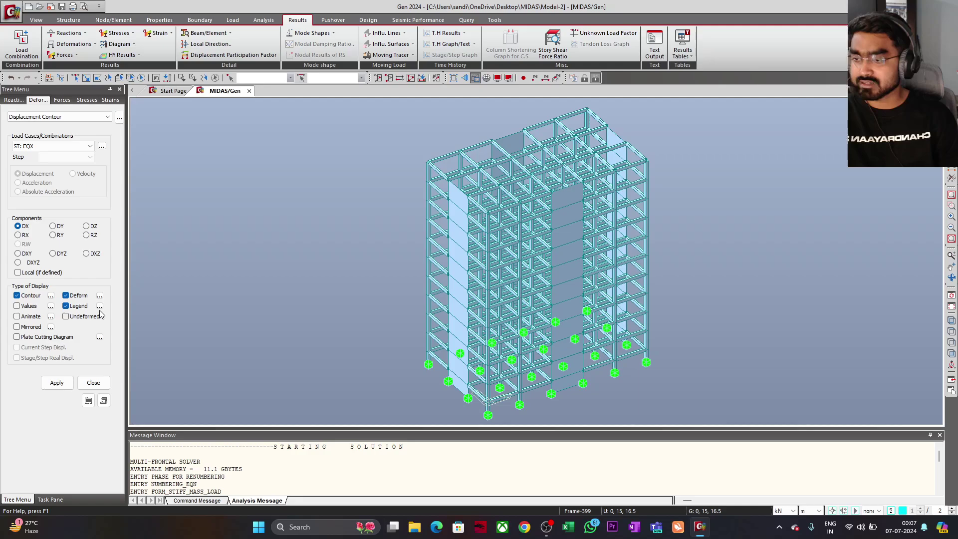
{"action": "left_click", "coordinate": [56, 382]}
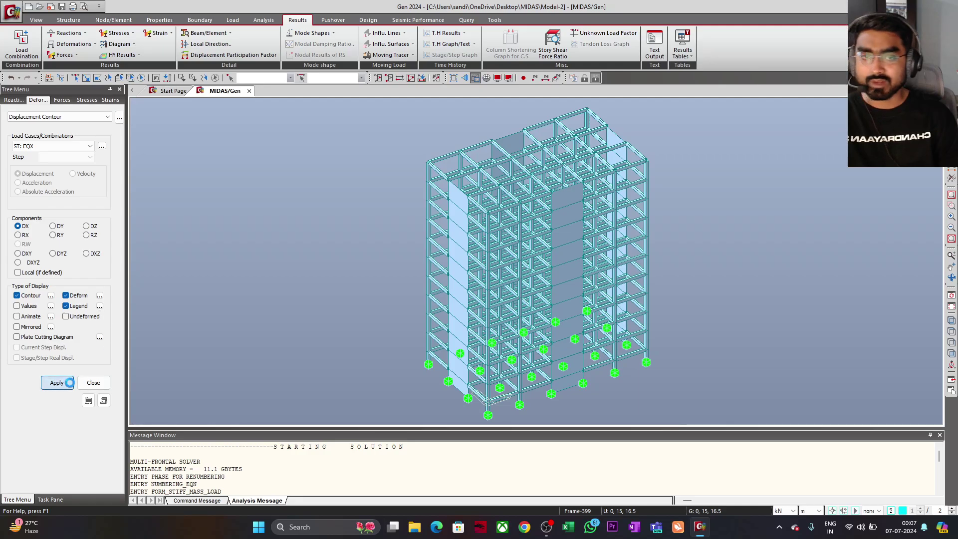
Examine the EQX displacement contour on the deformed building in front view and in isometric view.
{"action": "middle_click_drag", "start_coordinate": [362, 334], "coordinate": [319, 336]}
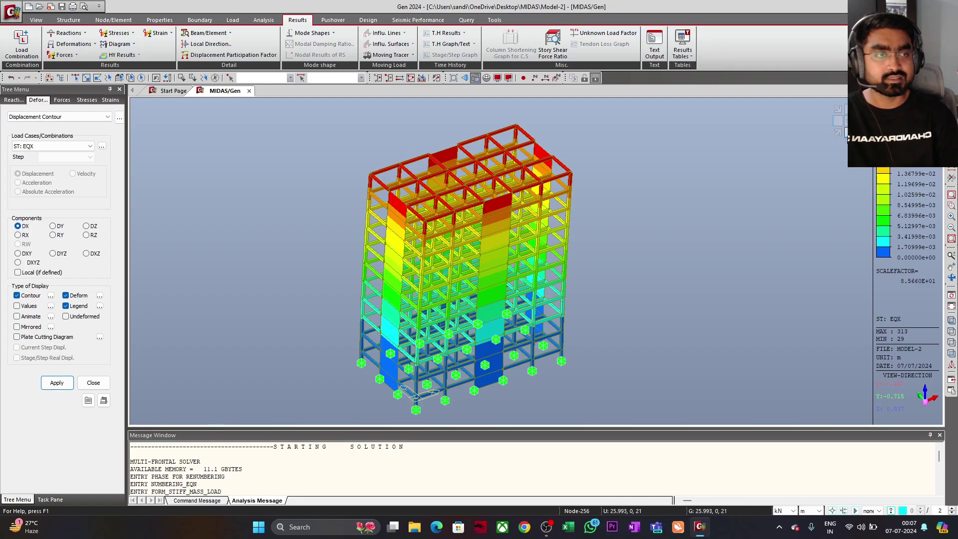
{"action": "key", "text": "ctrl+f"}
{"action": "middle_click_drag", "start_coordinate": [739, 207], "coordinate": [648, 214]}
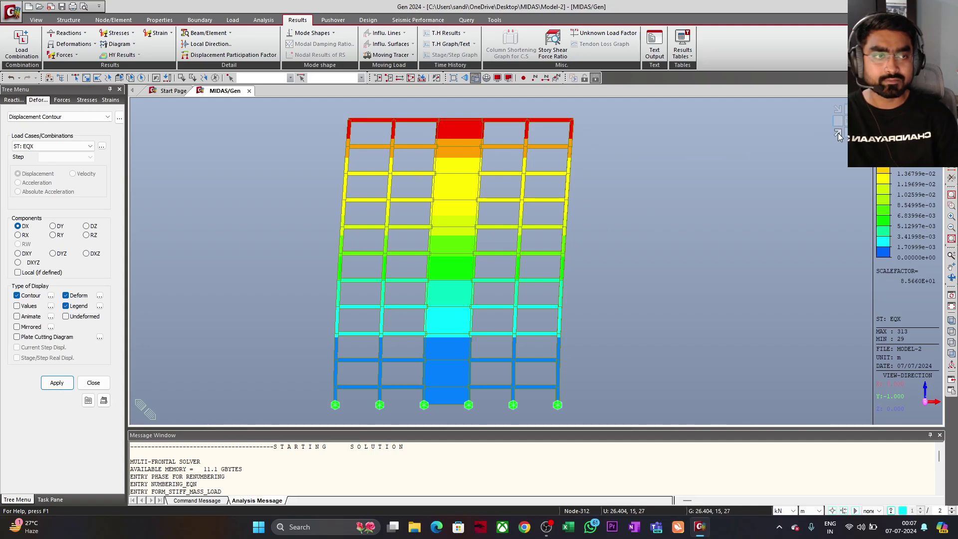
{"action": "key", "text": "ctrl+i"}
{"action": "middle_click_drag", "start_coordinate": [804, 150], "coordinate": [624, 198]}
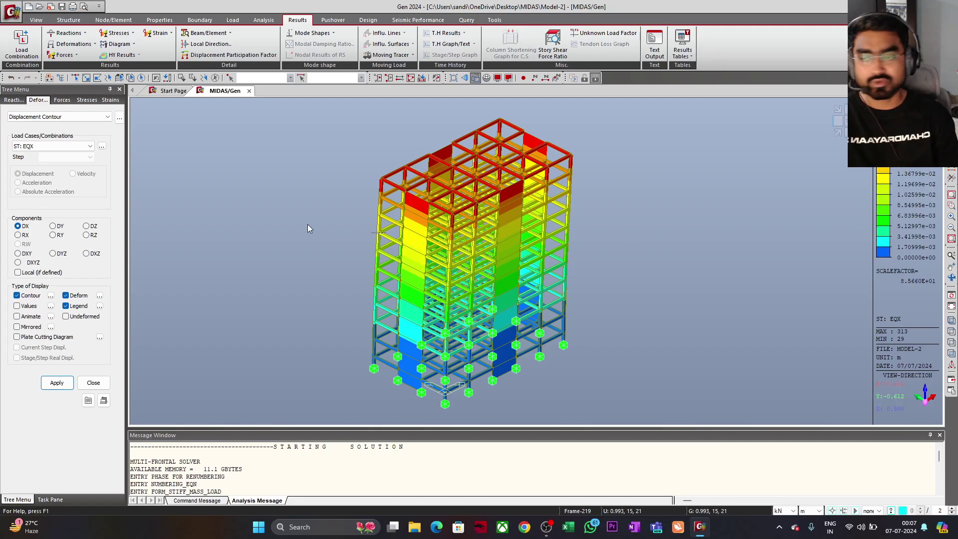
Set the contour legend to the left position with fixed rank values and 3 decimal places.
{"action": "left_click", "coordinate": [100, 306]}
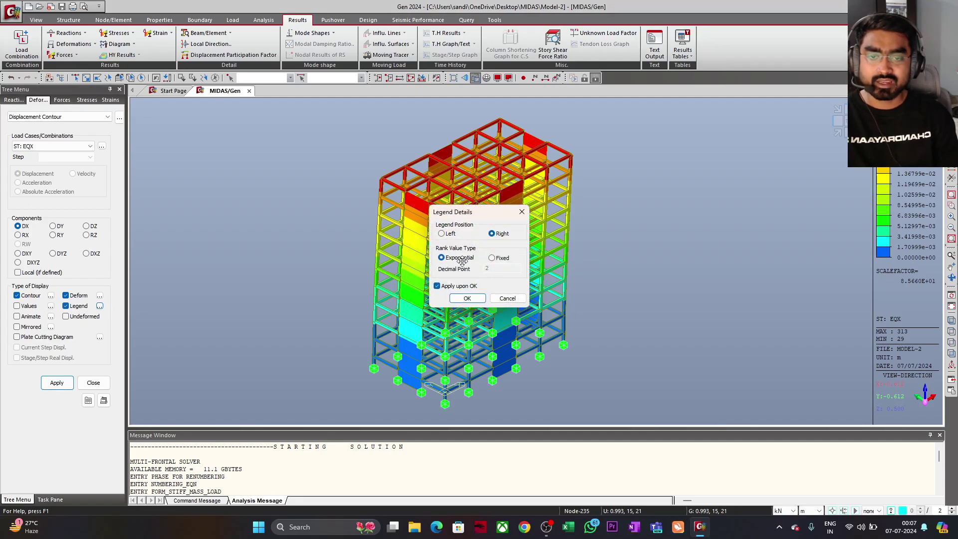
{"action": "left_click", "coordinate": [492, 258]}
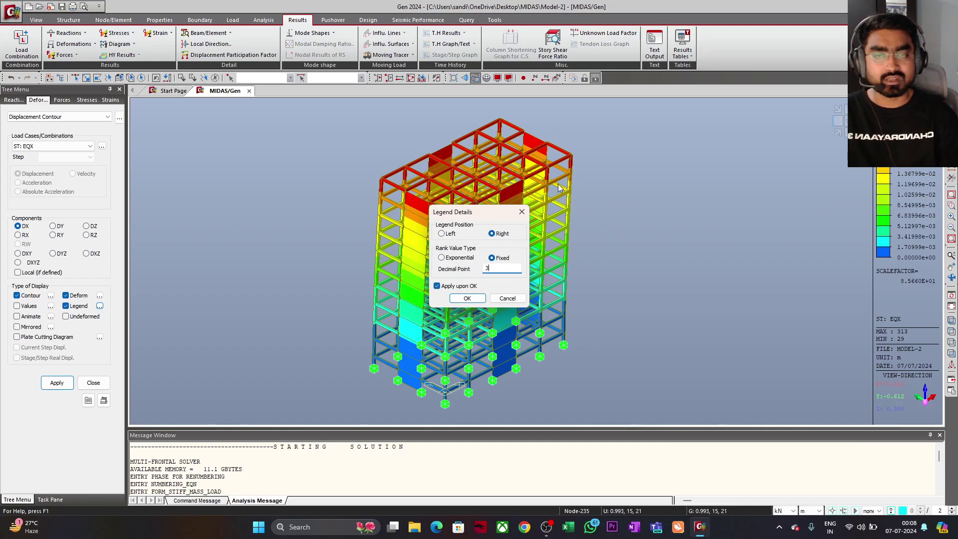
{"action": "left_click", "coordinate": [452, 236]}
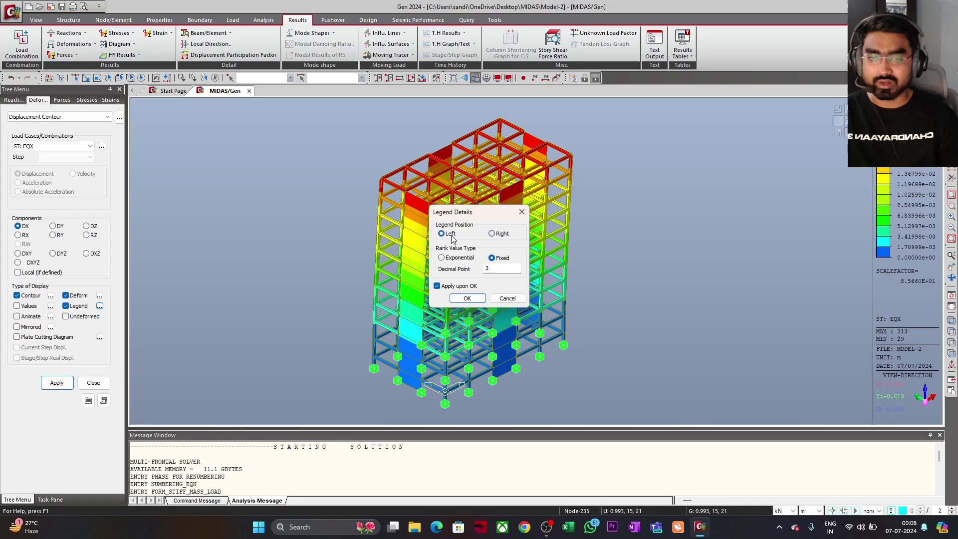
{"action": "left_click", "coordinate": [468, 298]}
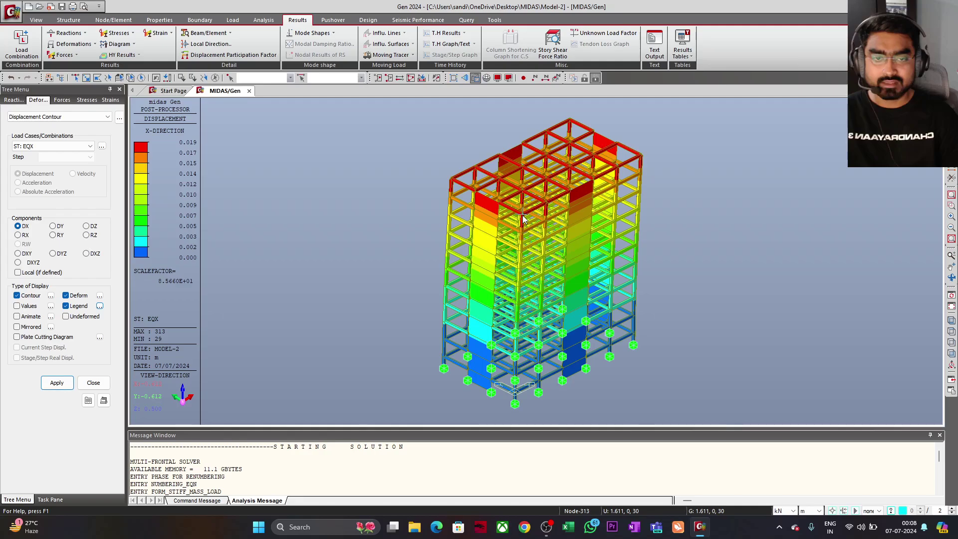
Display the EQX displacement values on the contour and inspect the displacement near the building's top storeys.
{"action": "scroll", "coordinate": [612, 228], "scroll_direction": "up", "scroll_amount": 4}
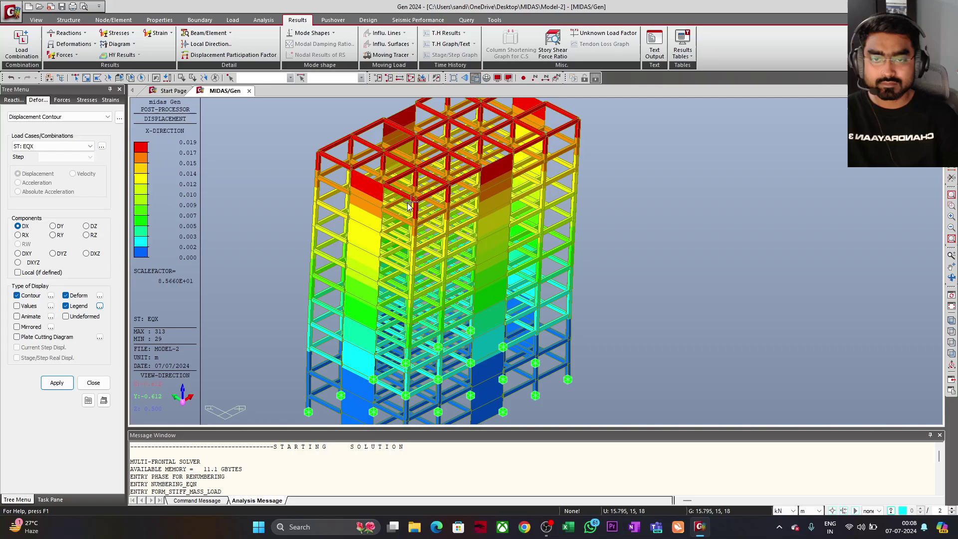
{"action": "mouse_move", "coordinate": [419, 204]}
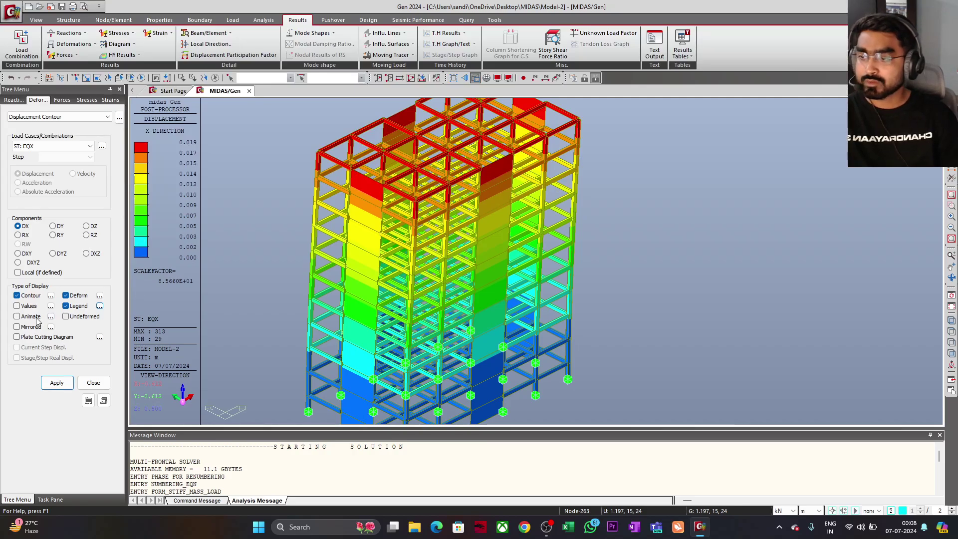
{"action": "left_click", "coordinate": [57, 383]}
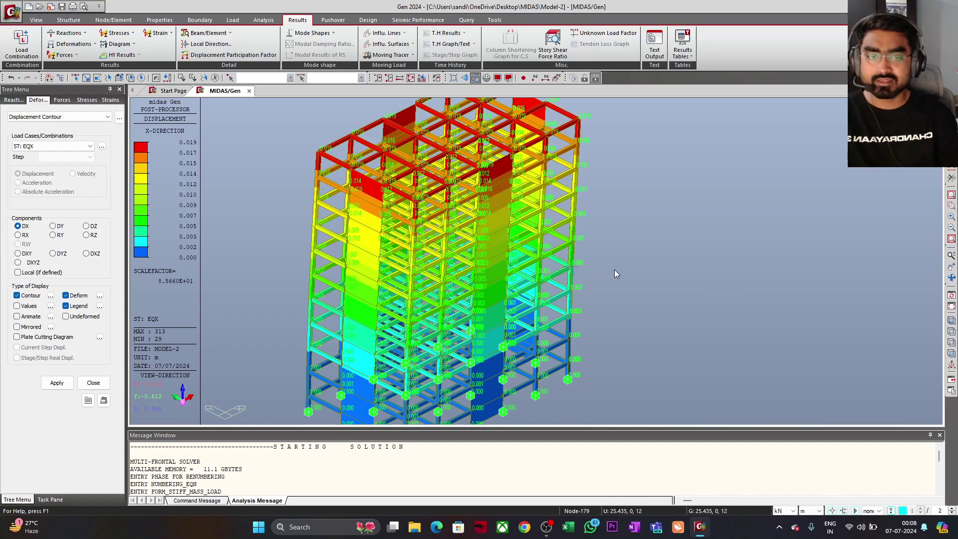
Remove the displacement values from the contour and record an animation of the EQX deformation in the X direction.
{"action": "middle_click_drag", "start_coordinate": [615, 270], "coordinate": [554, 344]}
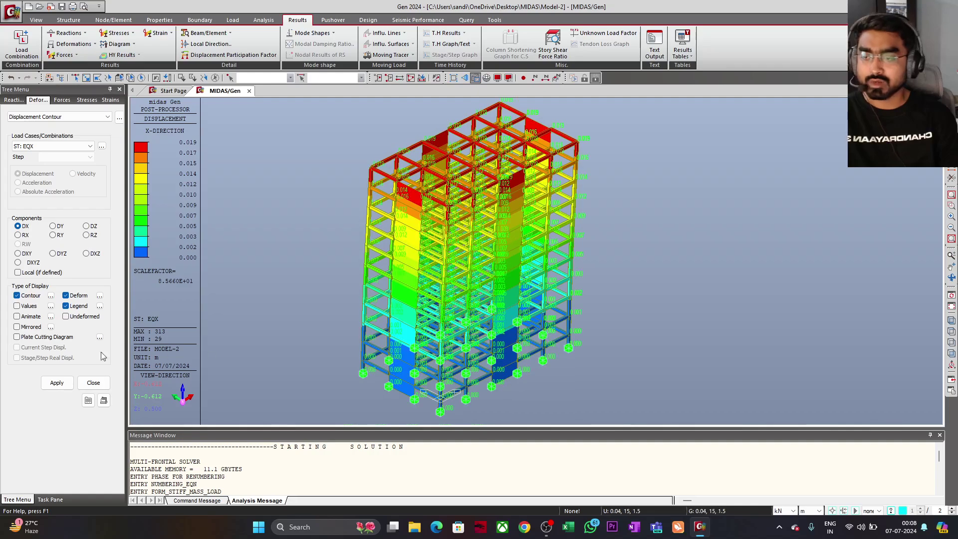
{"action": "left_click", "coordinate": [57, 382]}
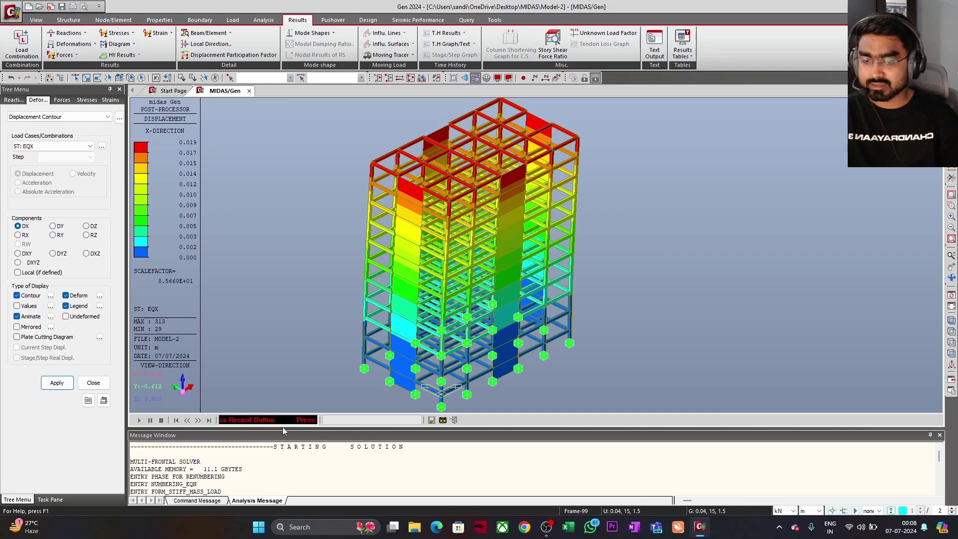
{"action": "left_click", "coordinate": [443, 421]}
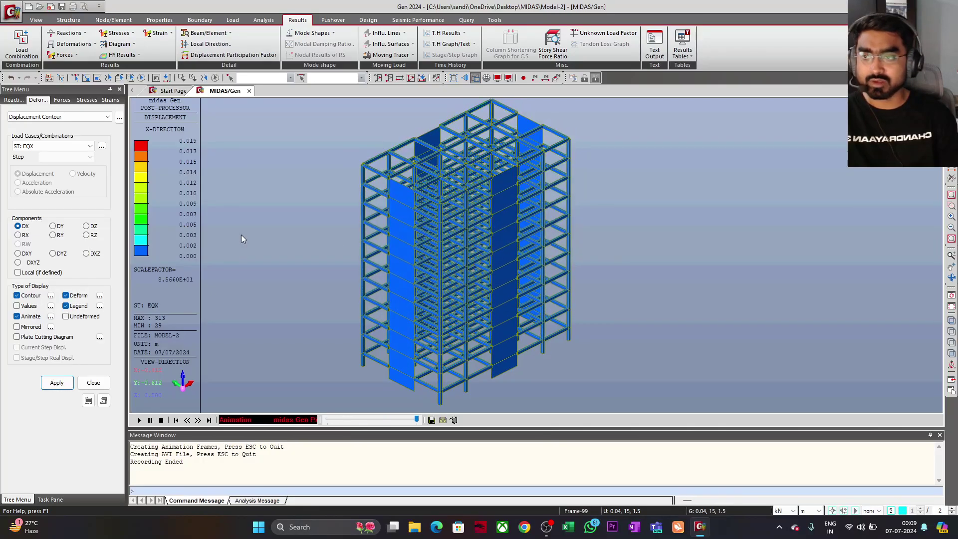
Switch the displacement contour to load case EQY and record its deformation animation for component DX.
{"action": "left_click", "coordinate": [68, 146]}
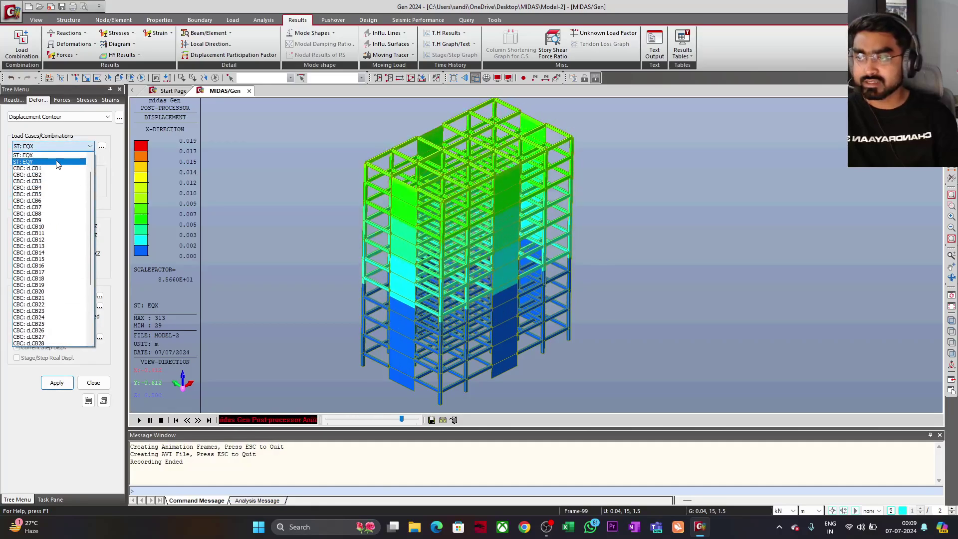
{"action": "left_click", "coordinate": [57, 162]}
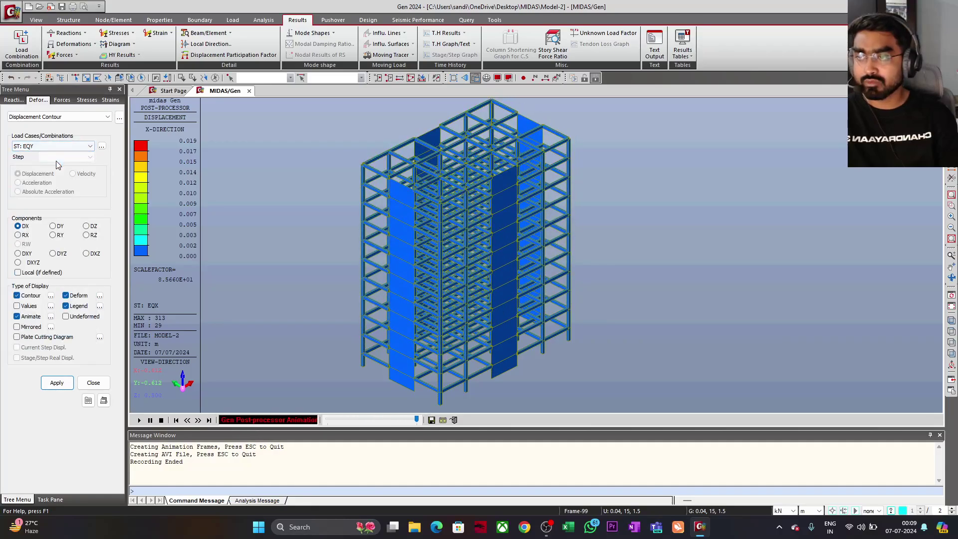
{"action": "left_click", "coordinate": [64, 387]}
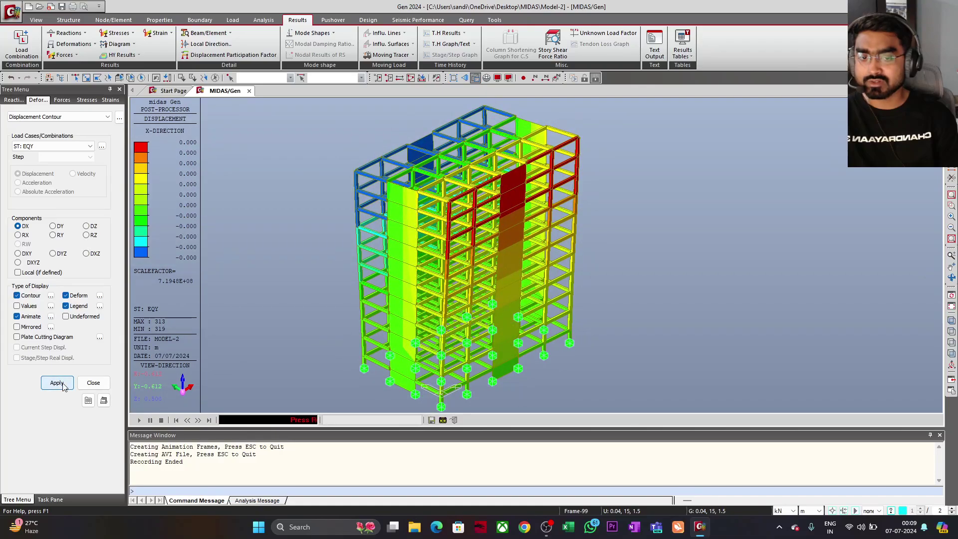
{"action": "left_click", "coordinate": [443, 420]}
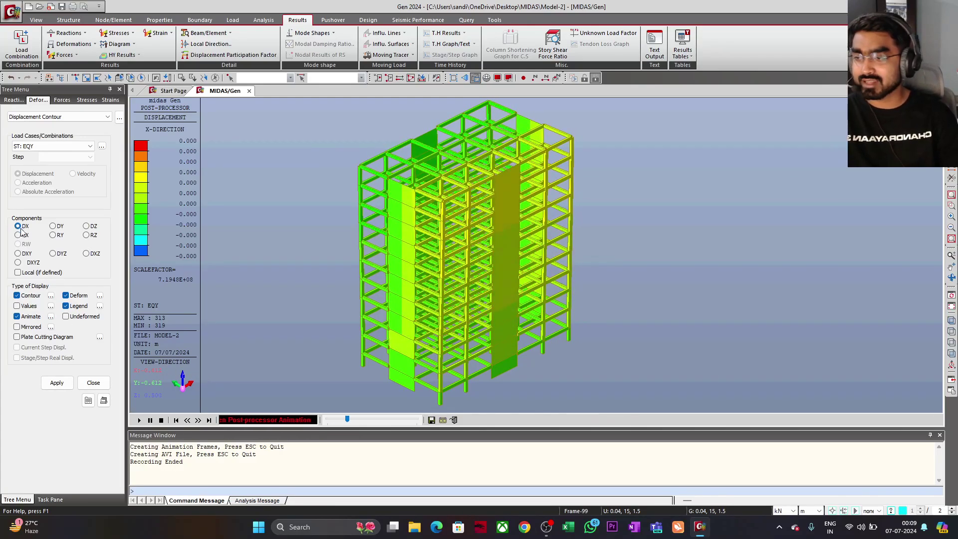
Apply displacement component DY to the animated EQY contour.
{"action": "left_click", "coordinate": [56, 383]}
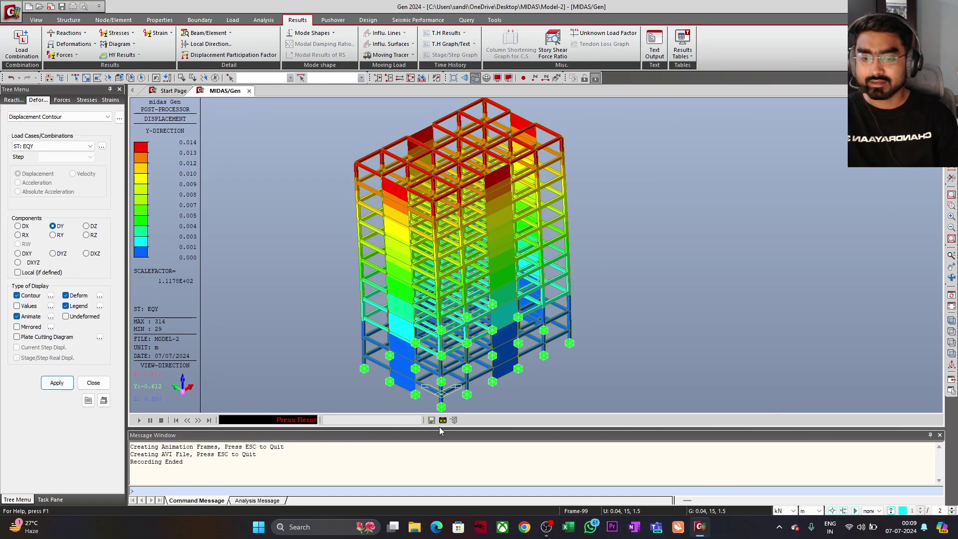